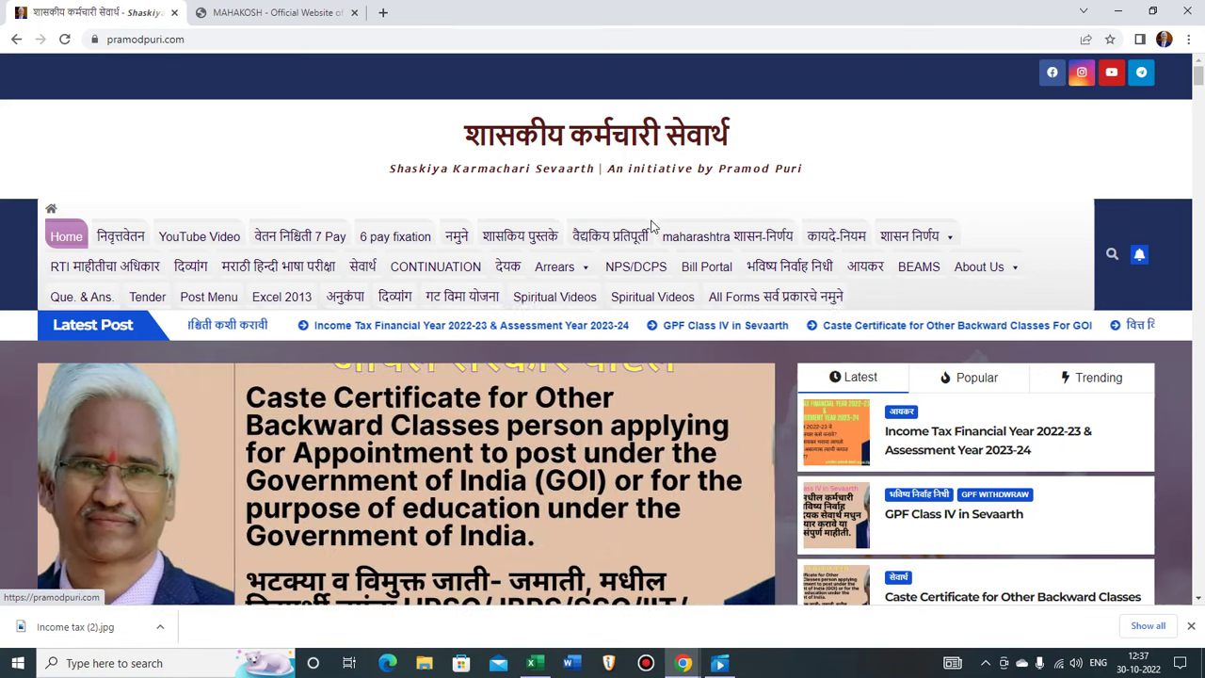
{"action": "left_click", "coordinate": [248, 12]}
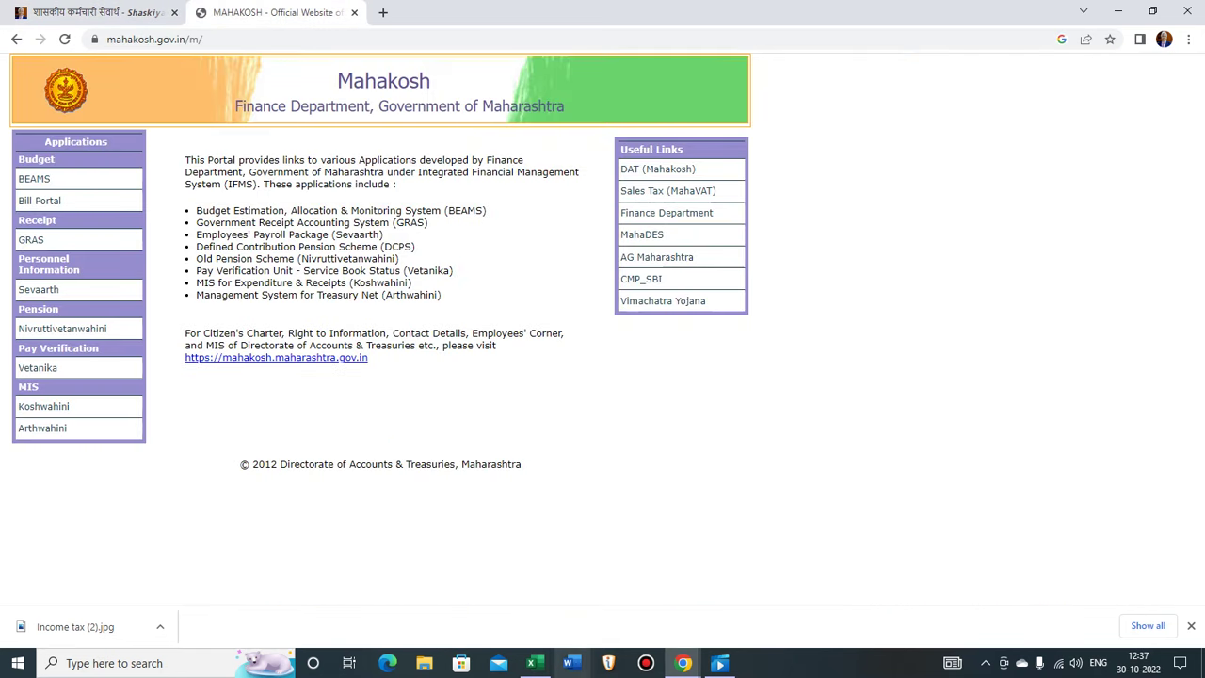
{"action": "left_click", "coordinate": [721, 665]}
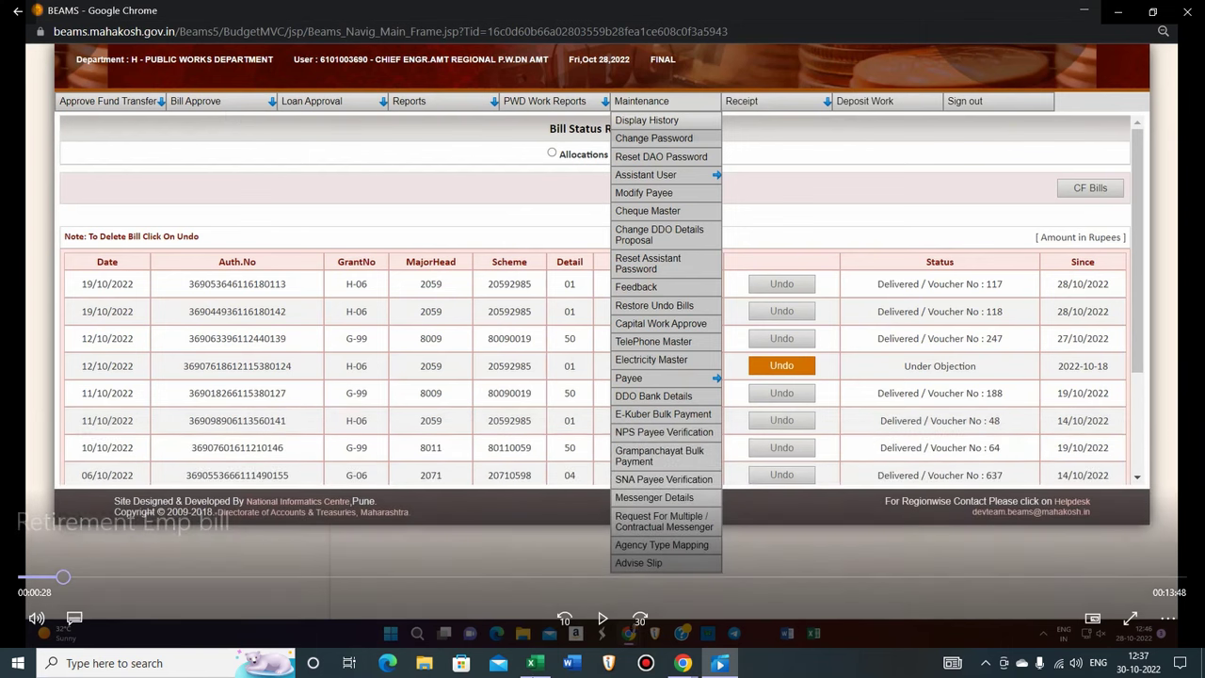
{"action": "left_click", "coordinate": [1120, 11]}
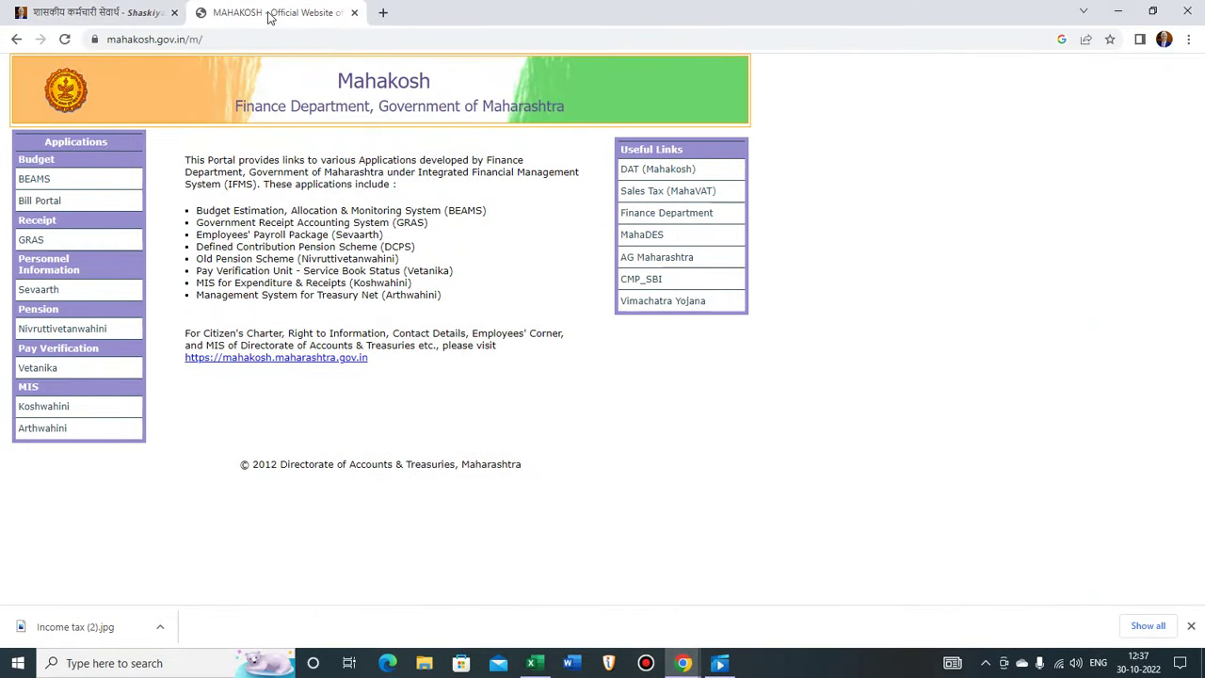
{"action": "left_click", "coordinate": [148, 13]}
{"action": "left_click", "coordinate": [282, 13]}
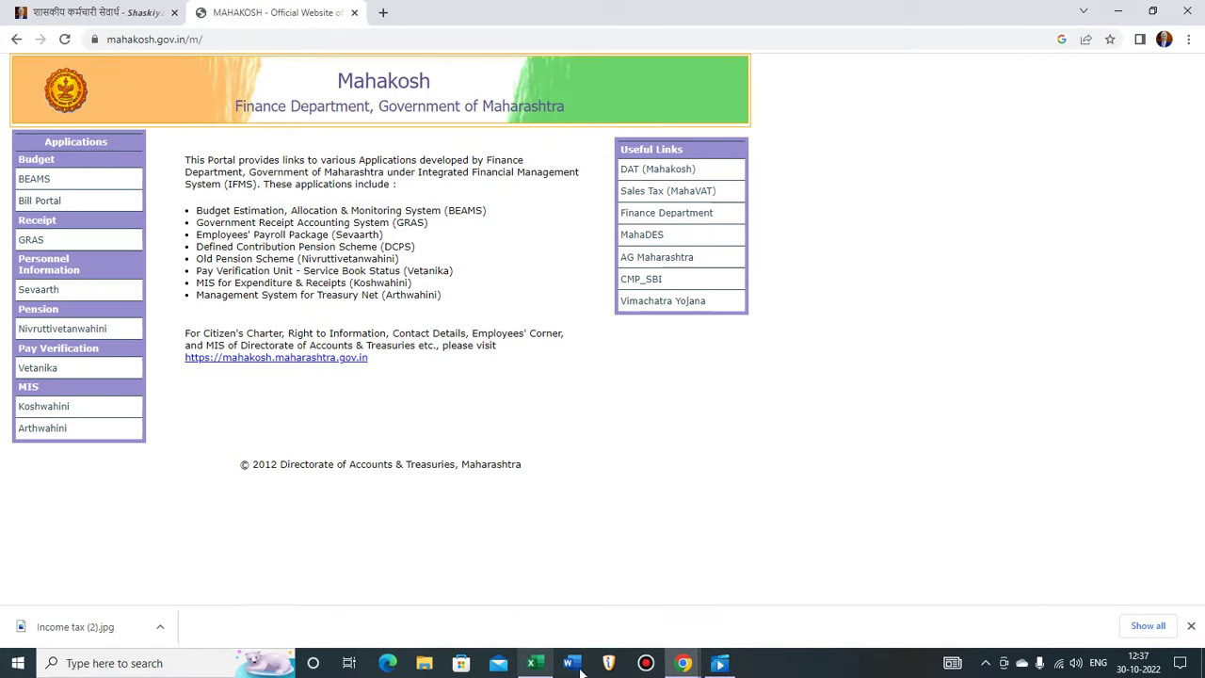
- Switch to the BEAMS window and view the Bill Entry for 2022-2023 form
{"action": "mouse_move", "coordinate": [684, 664]}
{"action": "left_click", "coordinate": [753, 614]}
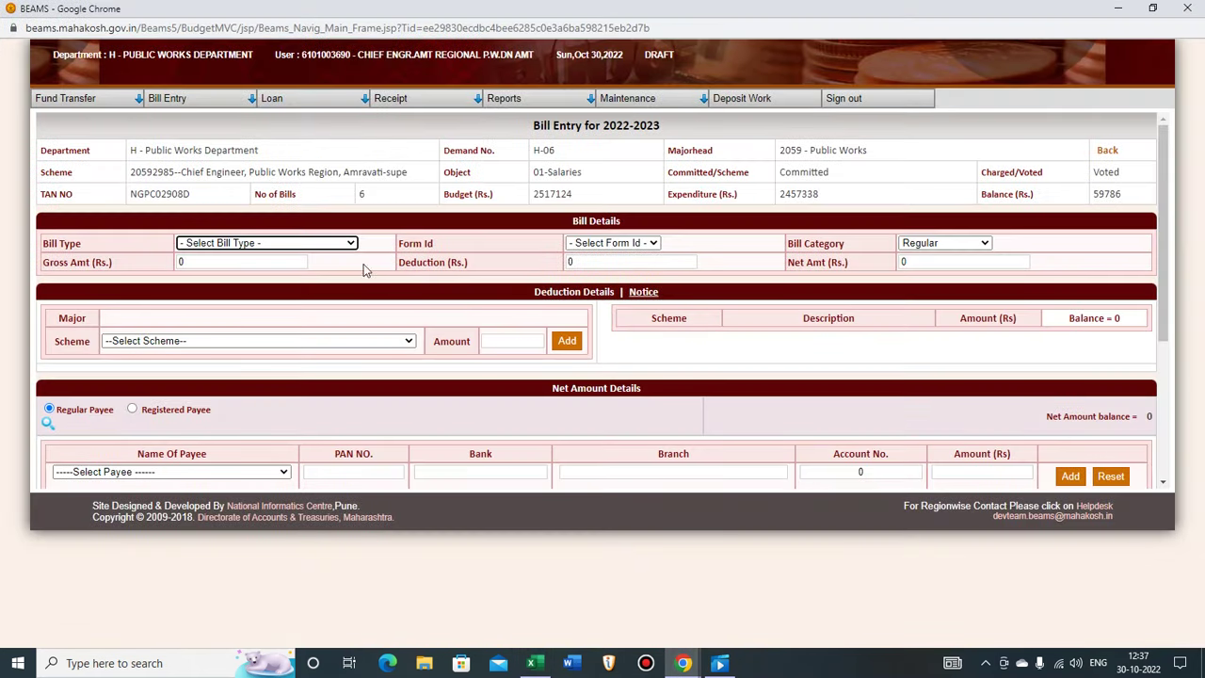
{"action": "mouse_move", "coordinate": [165, 99]}
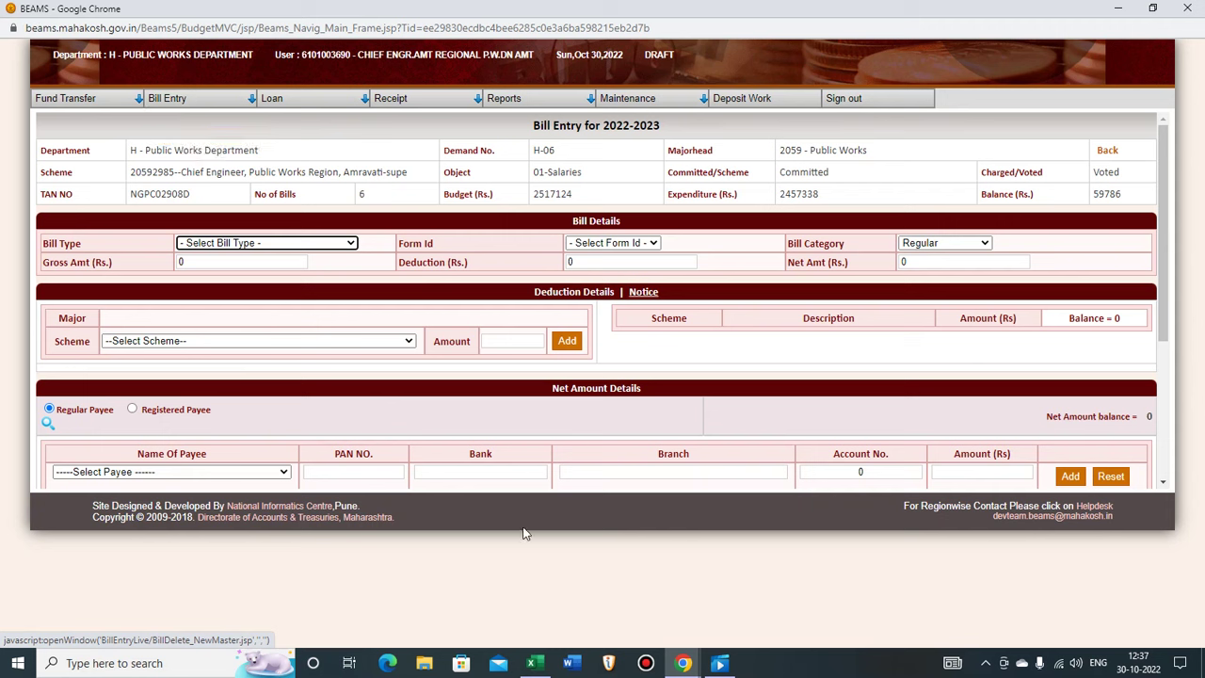
{"action": "mouse_move", "coordinate": [696, 665]}
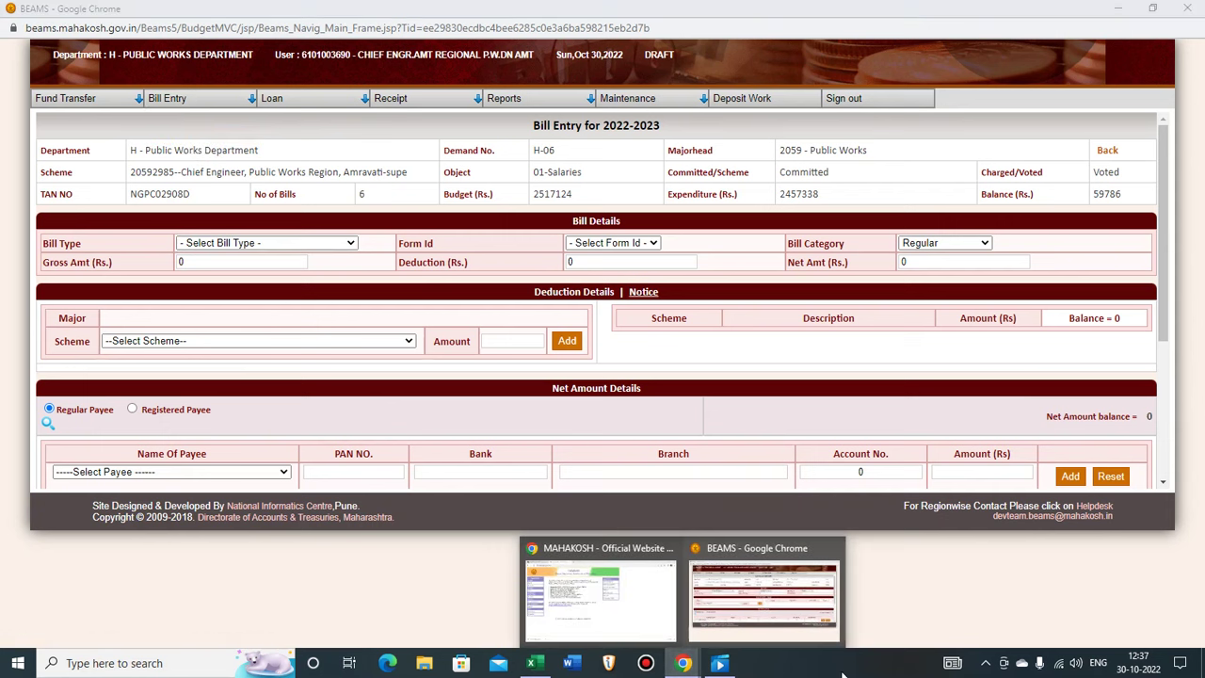
- Switch to the media player and play the "Retirement Emp bill" recording to review the Bill Status Report
{"action": "left_click", "coordinate": [720, 663]}
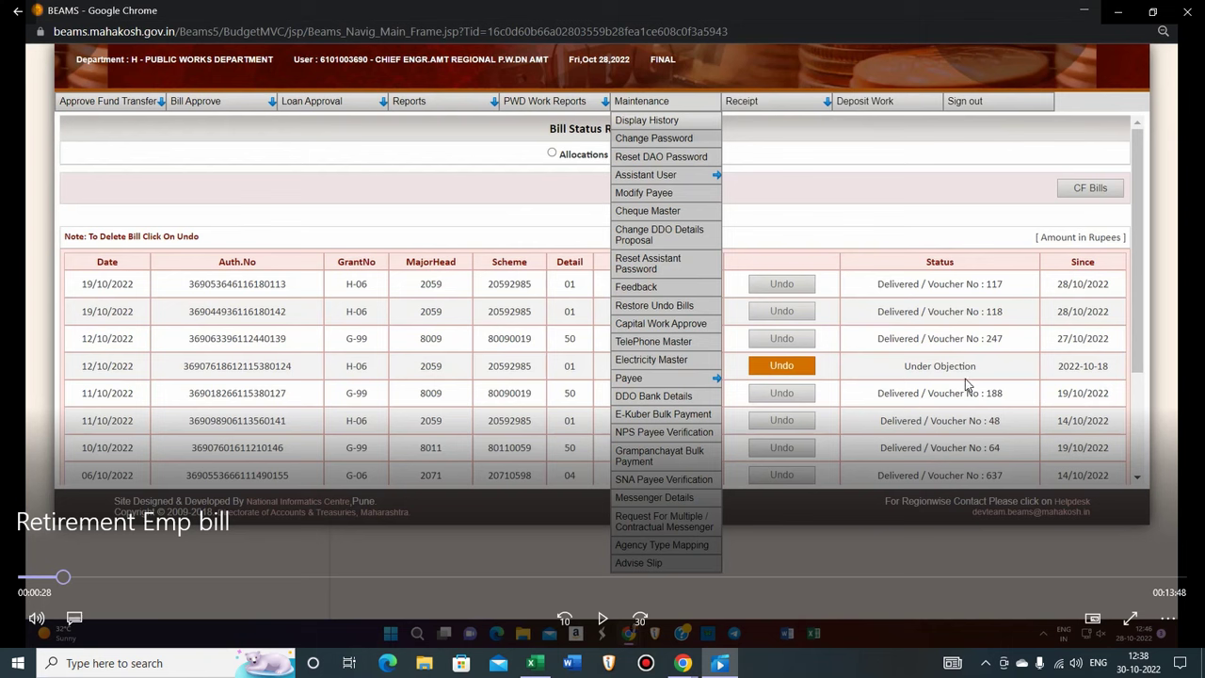
{"action": "left_click", "coordinate": [768, 402]}
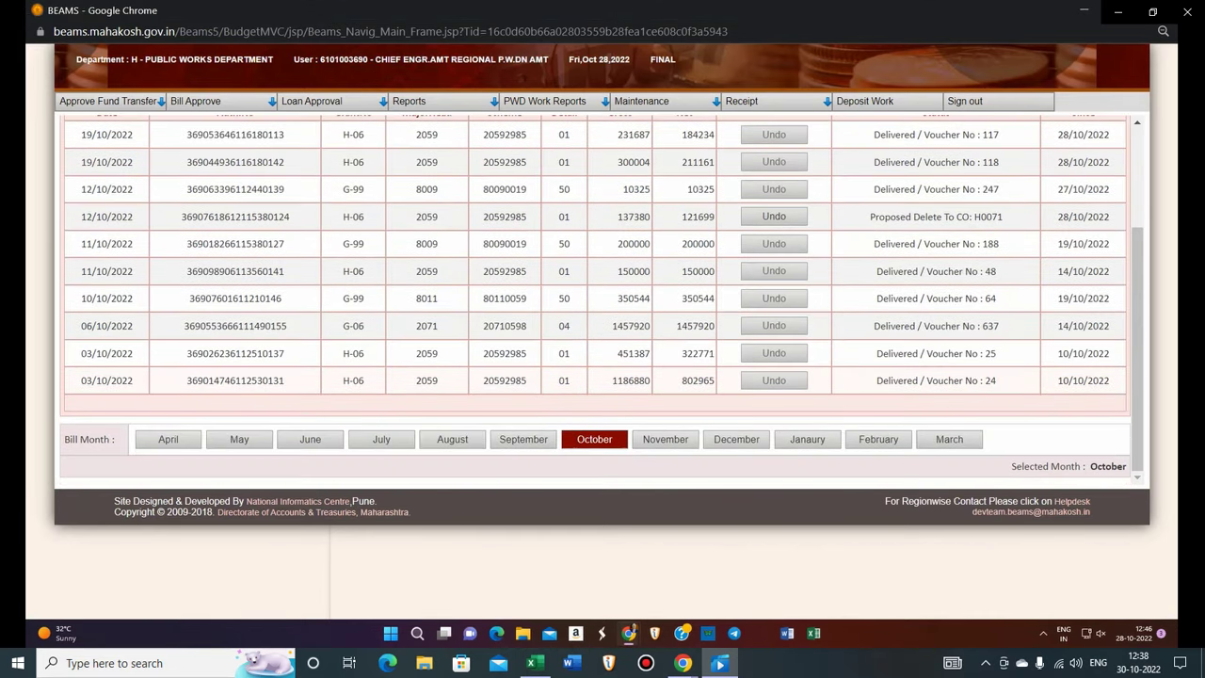
{"action": "mouse_move", "coordinate": [866, 292]}
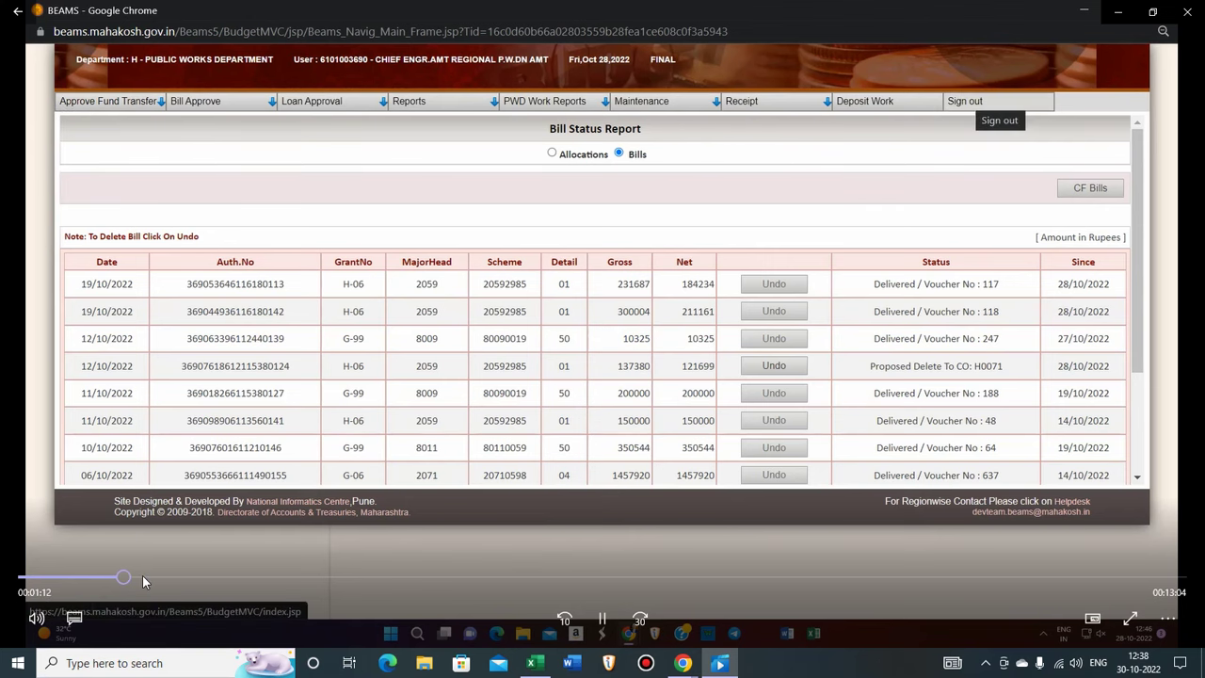
- Skip the recording ahead through the DDO login and October 2022 bill entry to review the Check Balance part
{"action": "left_click", "coordinate": [142, 575]}
{"action": "left_click", "coordinate": [153, 576]}
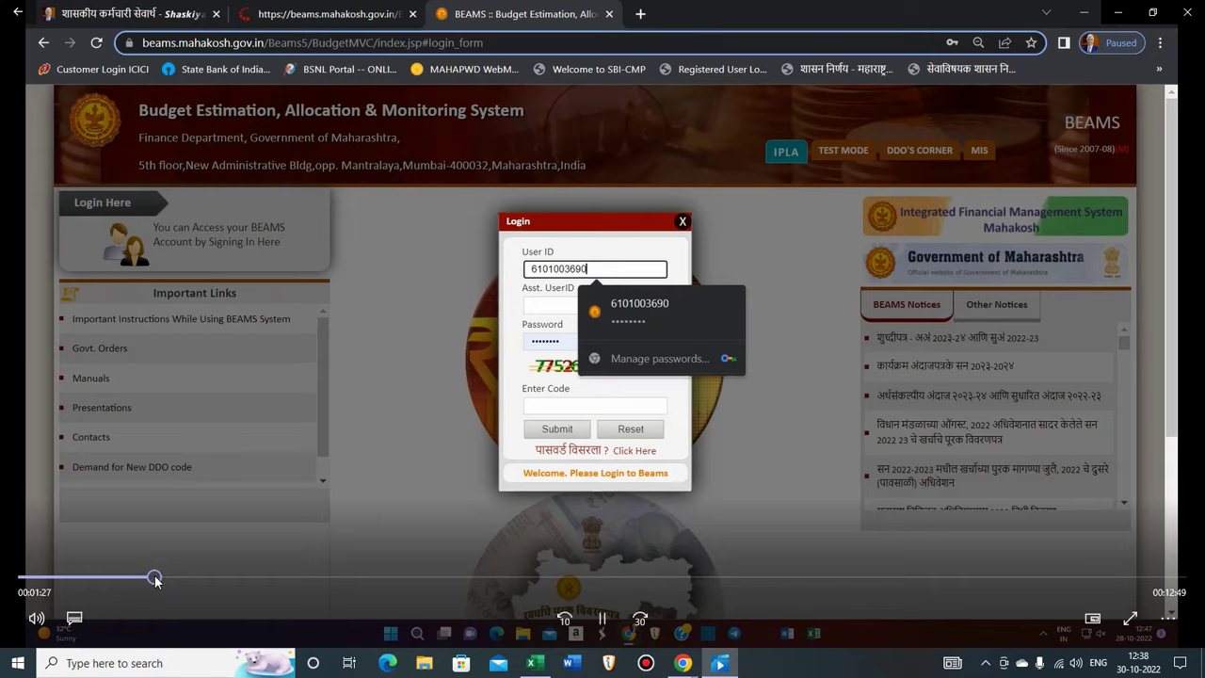
{"action": "left_click", "coordinate": [195, 577]}
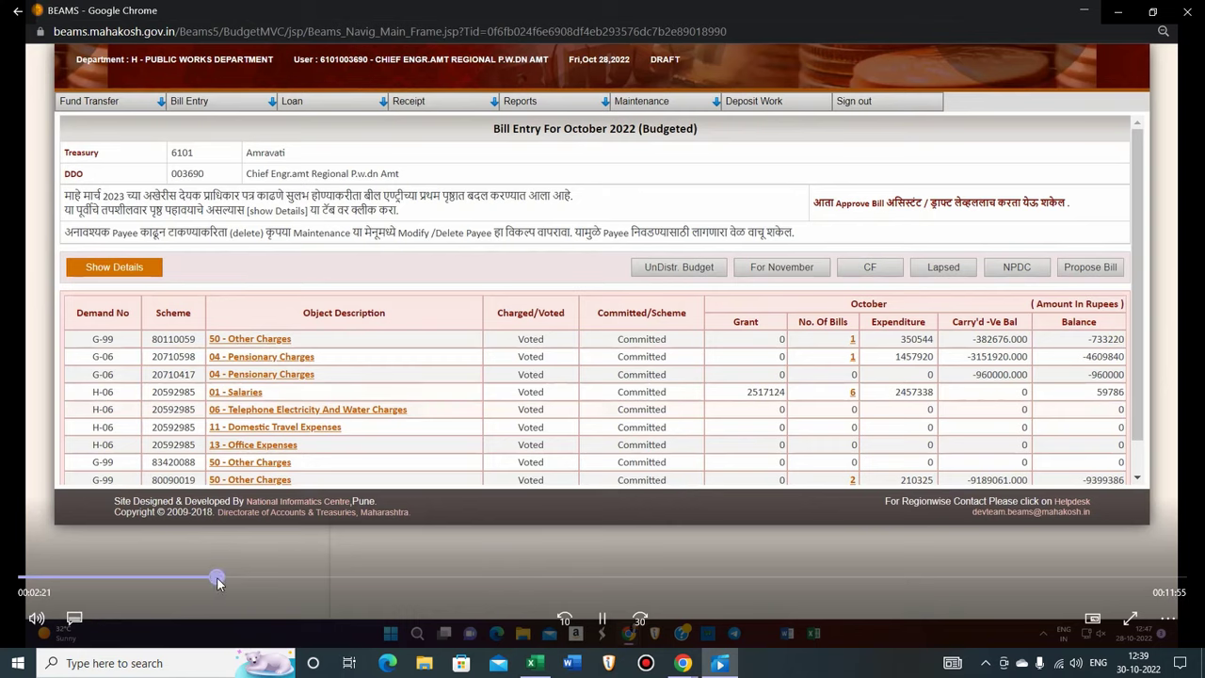
{"action": "left_click_drag", "start_coordinate": [217, 576], "coordinate": [243, 581]}
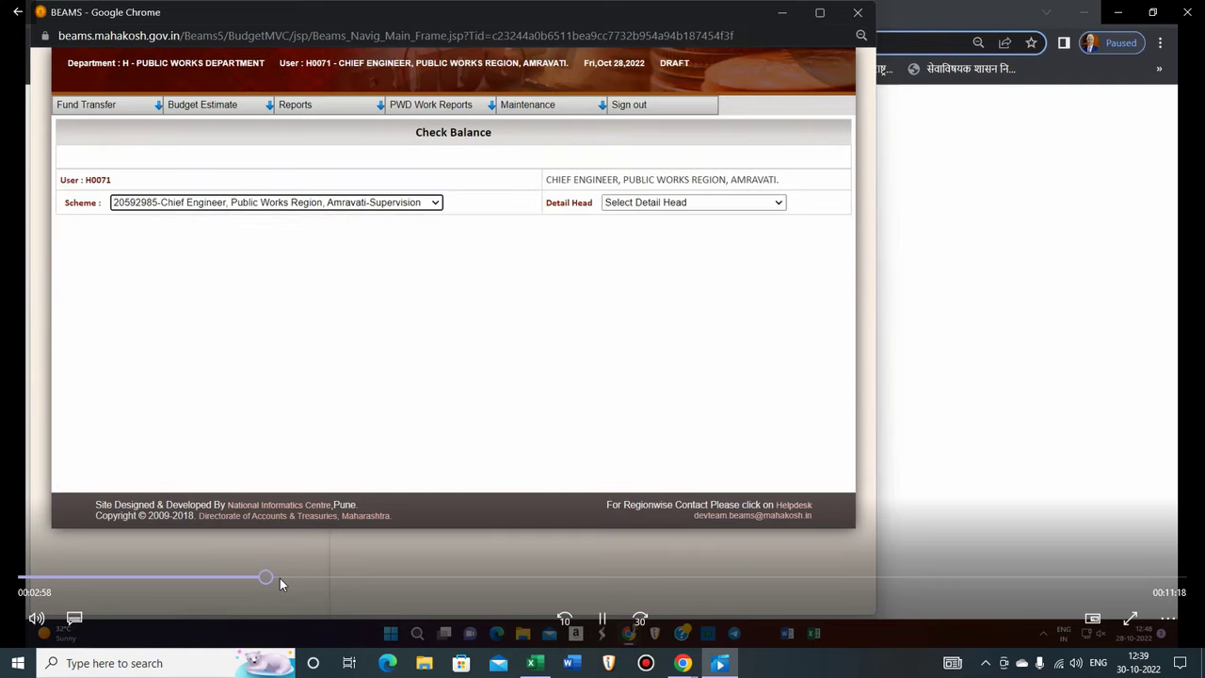
{"action": "left_click", "coordinate": [293, 577]}
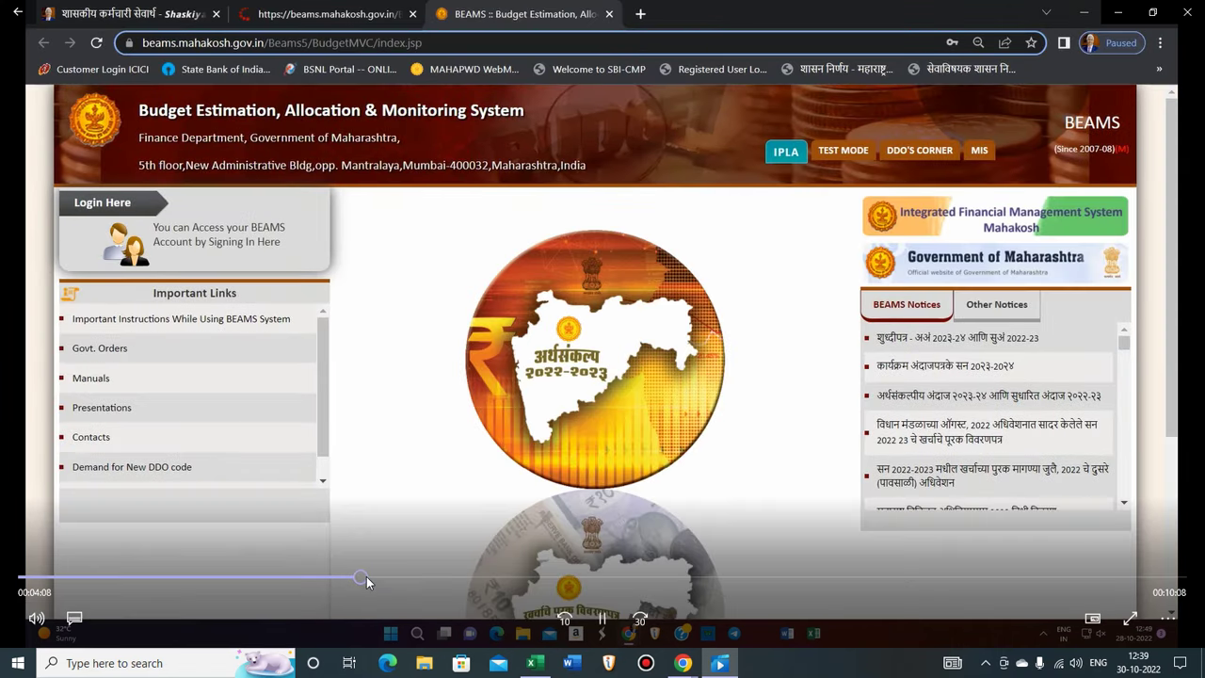
- Skip the recording ahead from the second DDO login to review the bill entry and Change CashFlow pages
{"action": "left_click", "coordinate": [371, 577]}
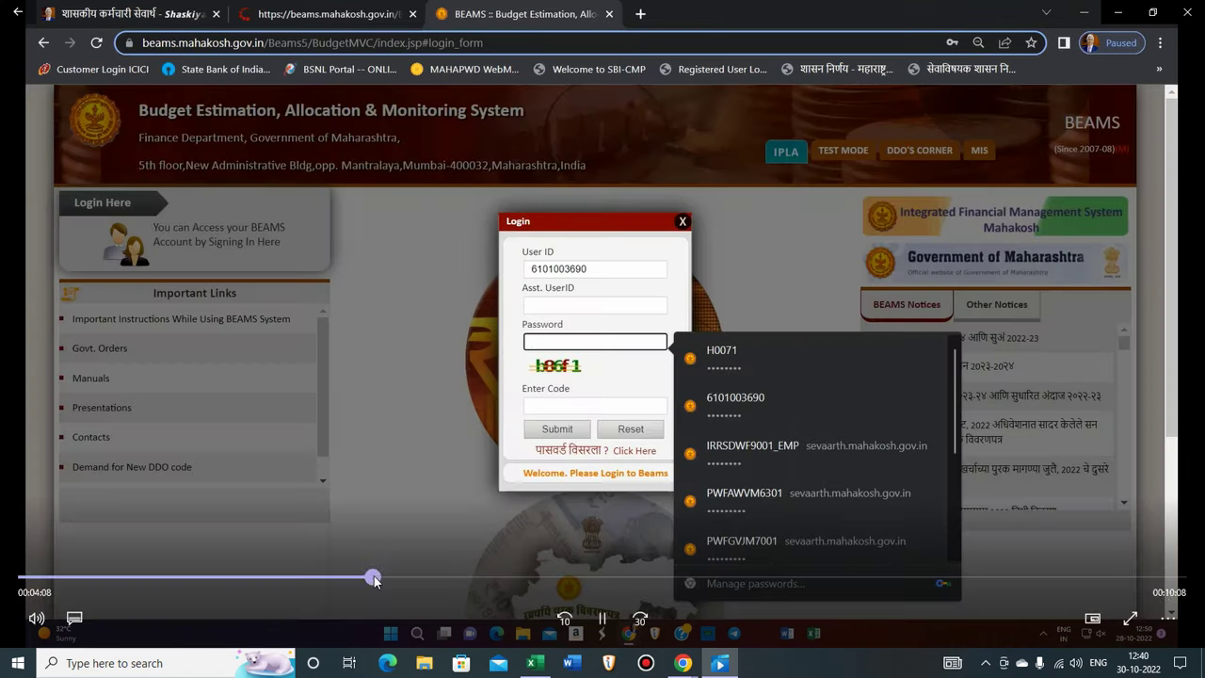
{"action": "left_click", "coordinate": [399, 577]}
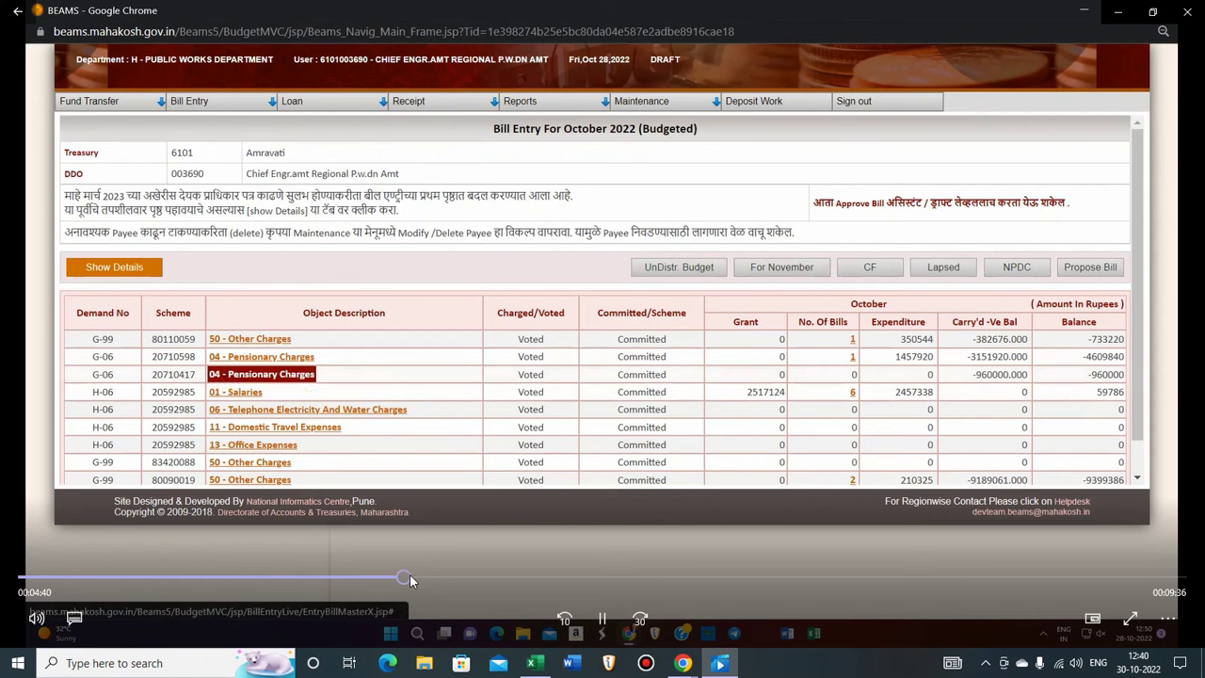
{"action": "left_click", "coordinate": [431, 577]}
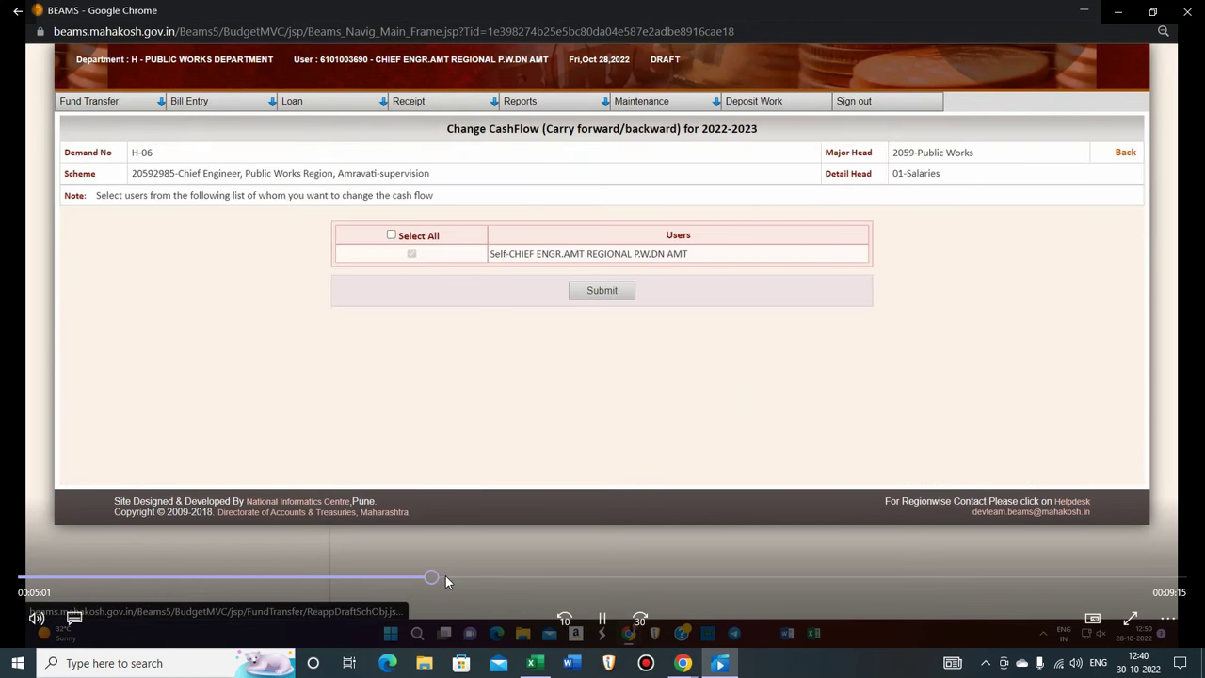
{"action": "left_click", "coordinate": [445, 575]}
{"action": "left_click", "coordinate": [456, 576]}
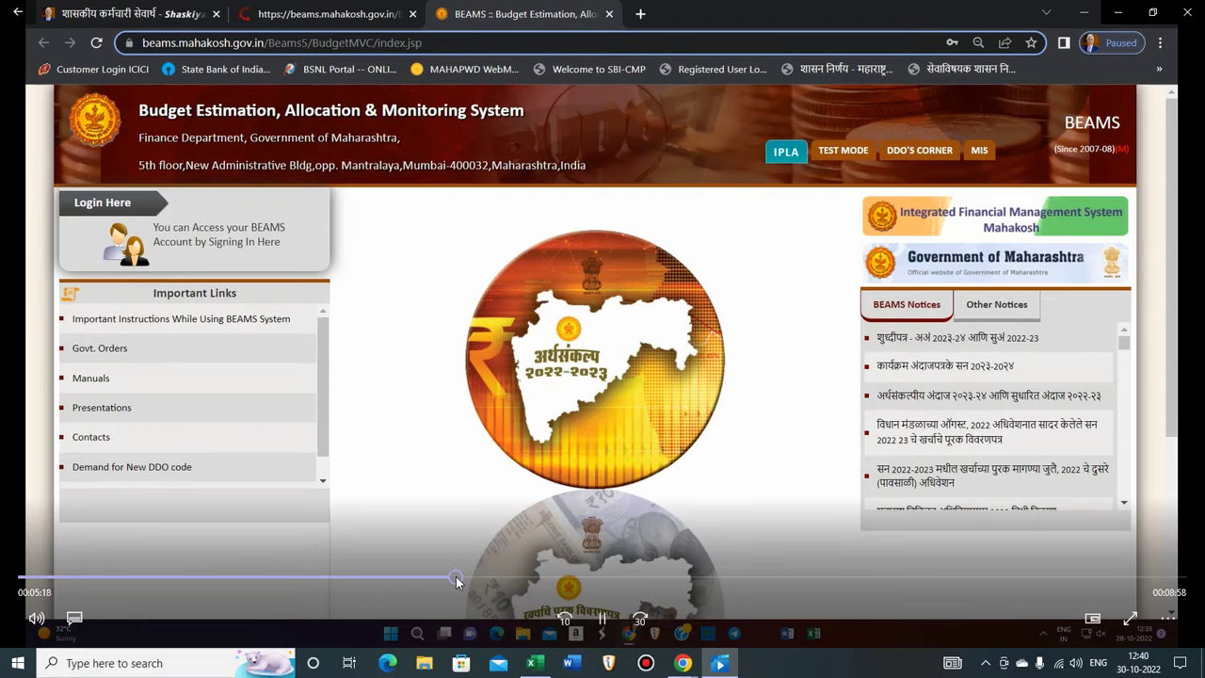
- Skip the recording ahead to review the 2022-2023 allocation page, the fund reports and the H0071 login
{"action": "left_click", "coordinate": [472, 577]}
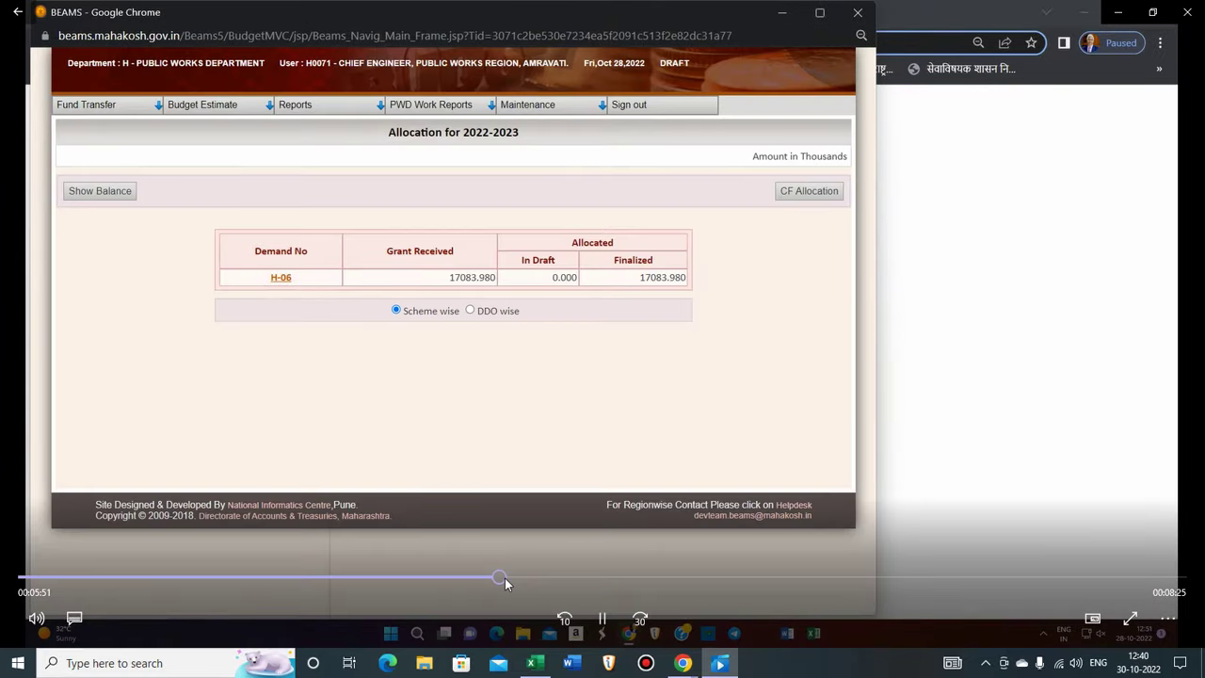
{"action": "left_click", "coordinate": [514, 577]}
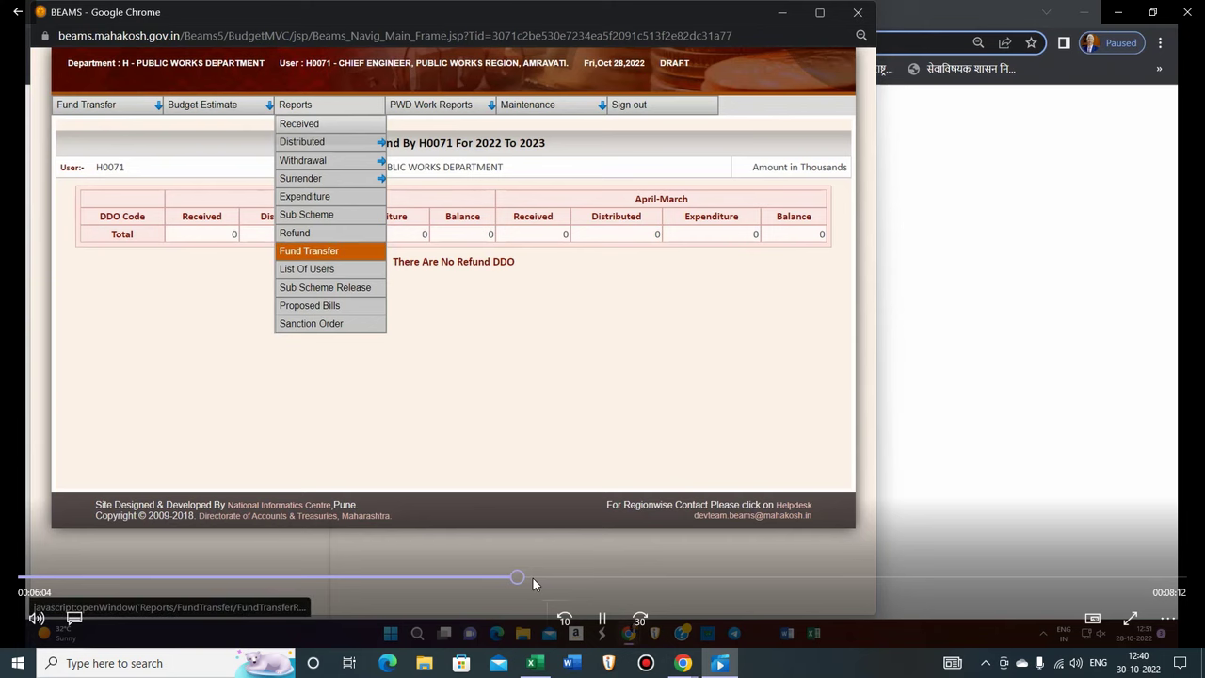
{"action": "left_click", "coordinate": [532, 577]}
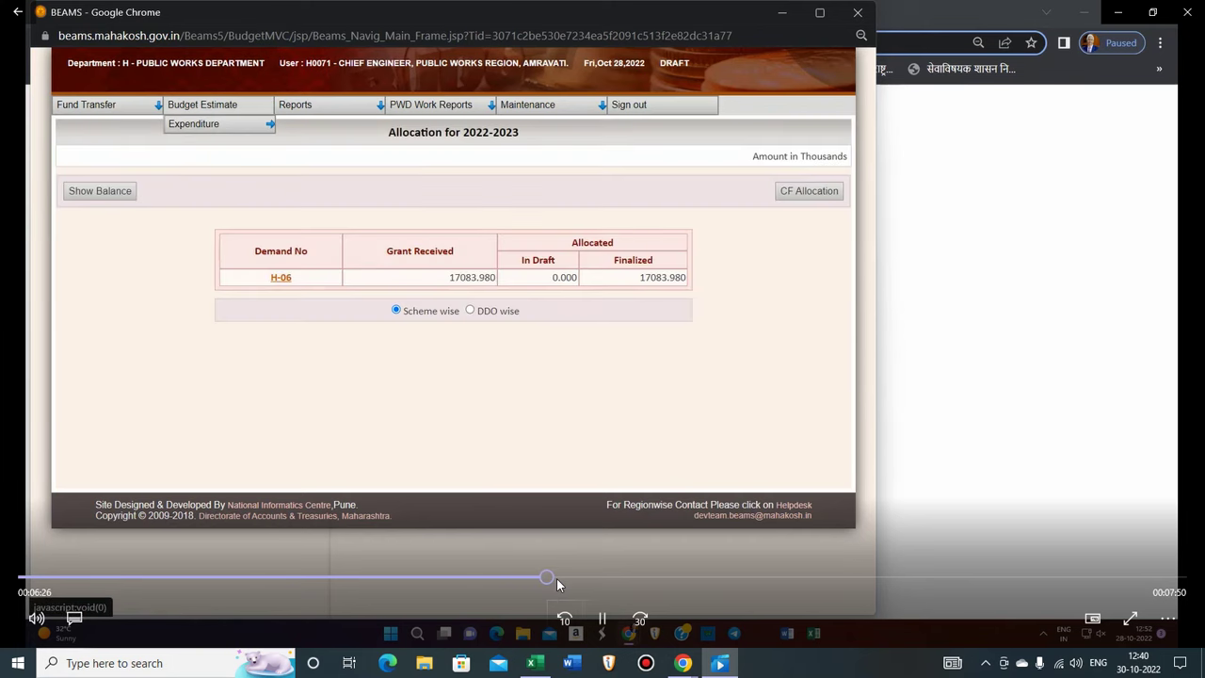
{"action": "left_click", "coordinate": [562, 577]}
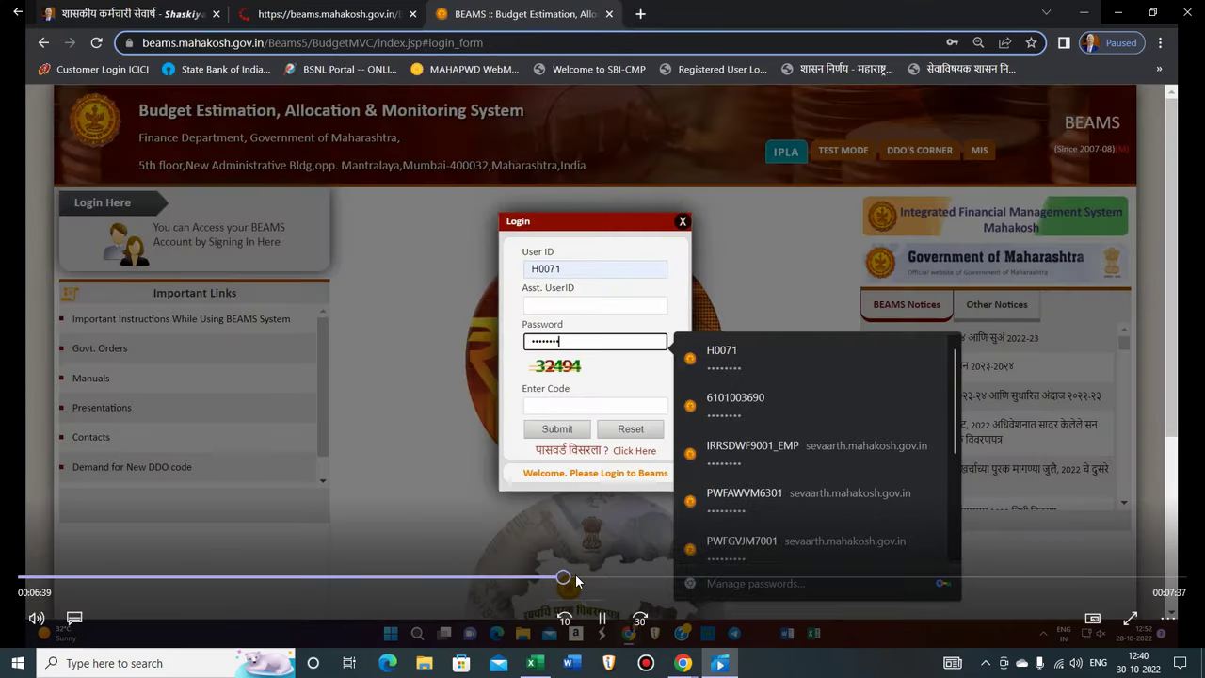
{"action": "left_click", "coordinate": [577, 578]}
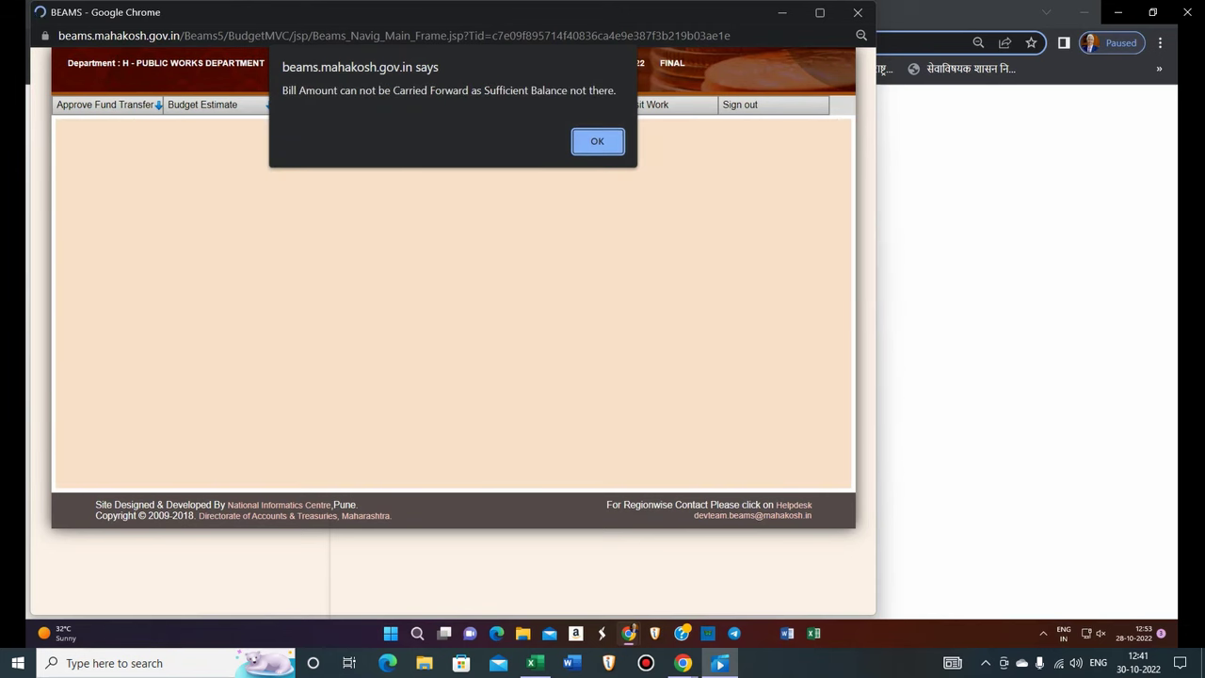
- Skip the recording past the Undo Authorisation part and pause it at the bill entry form's Bill Type list
{"action": "mouse_move", "coordinate": [479, 333]}
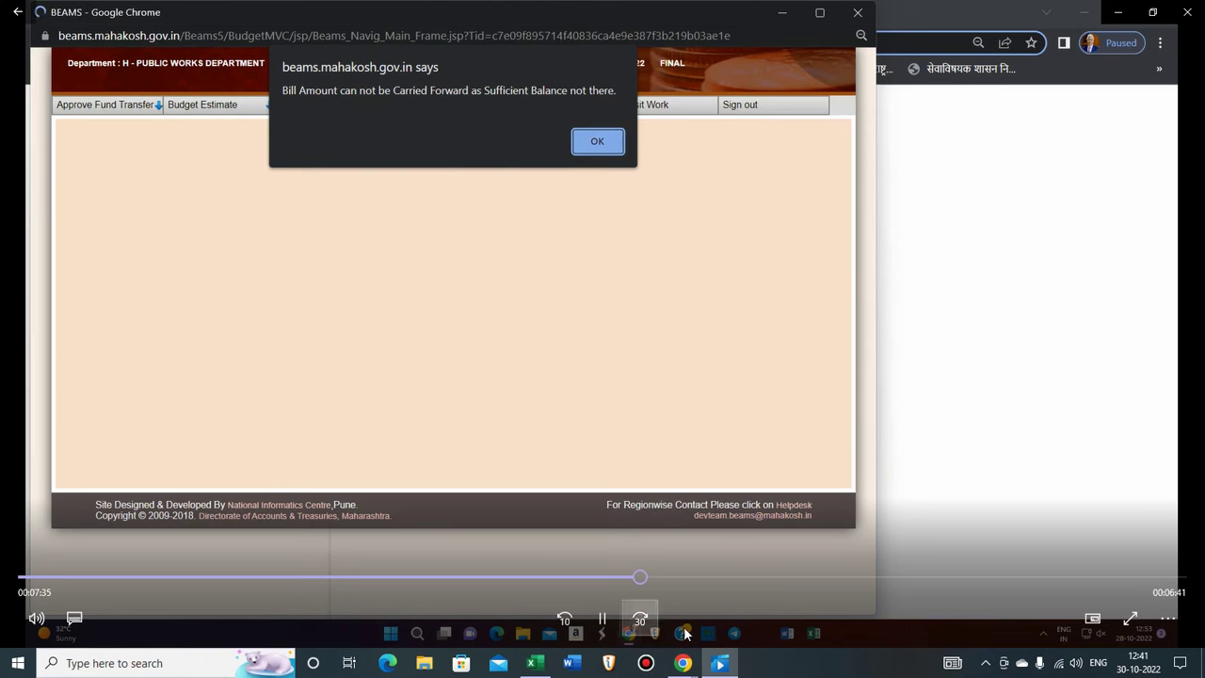
{"action": "left_click", "coordinate": [667, 577]}
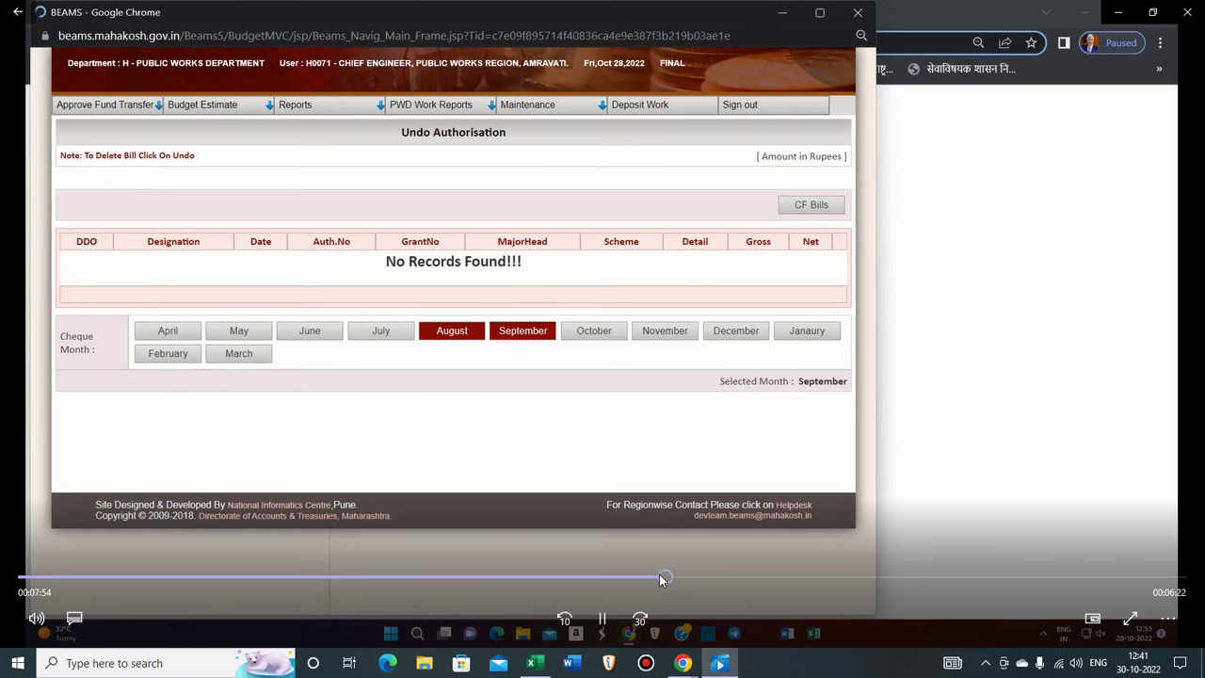
{"action": "left_click", "coordinate": [683, 578]}
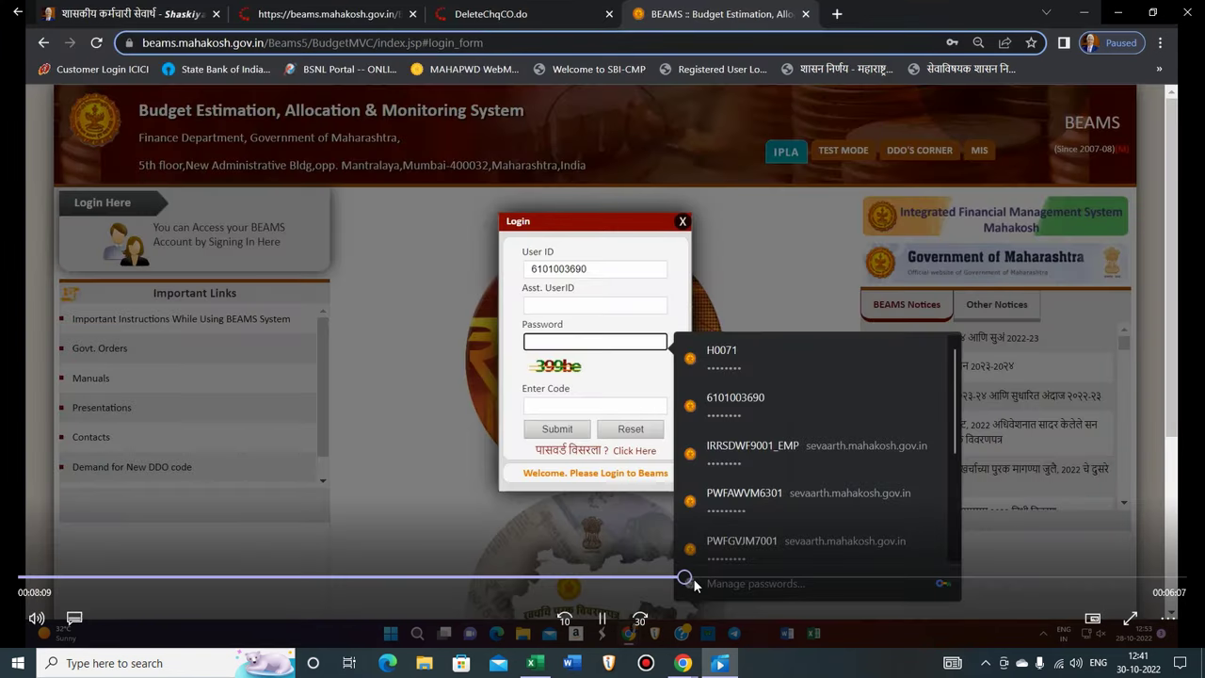
{"action": "left_click", "coordinate": [712, 578]}
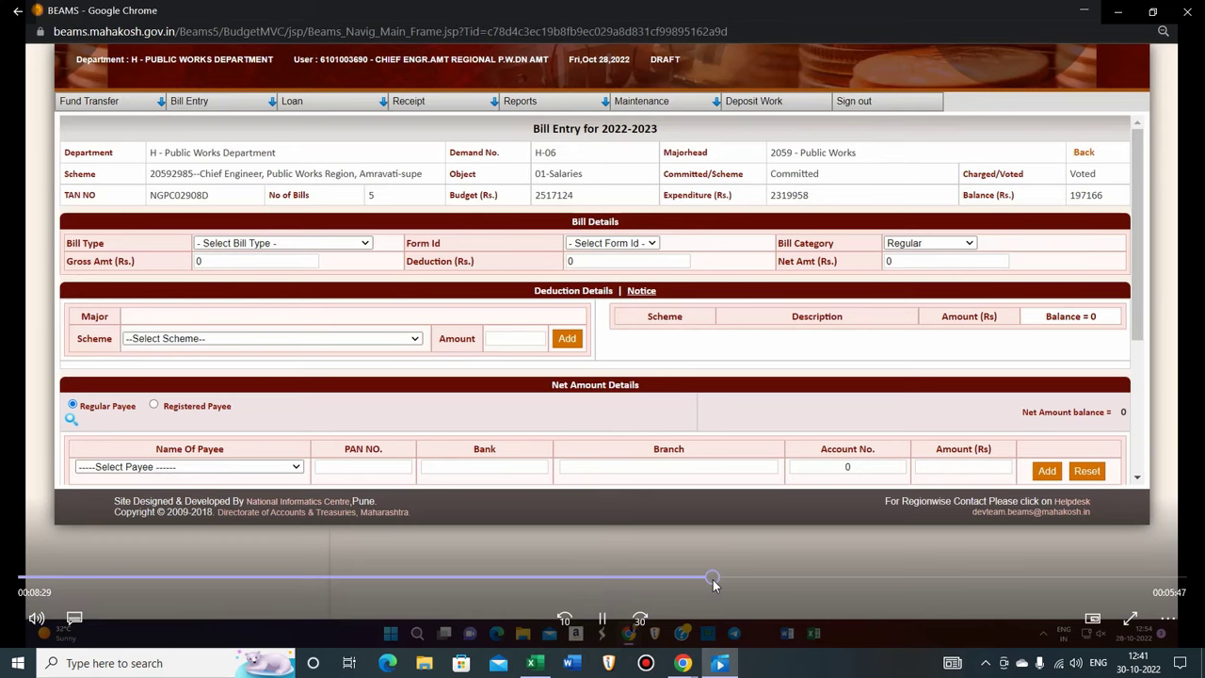
{"action": "left_click", "coordinate": [701, 578]}
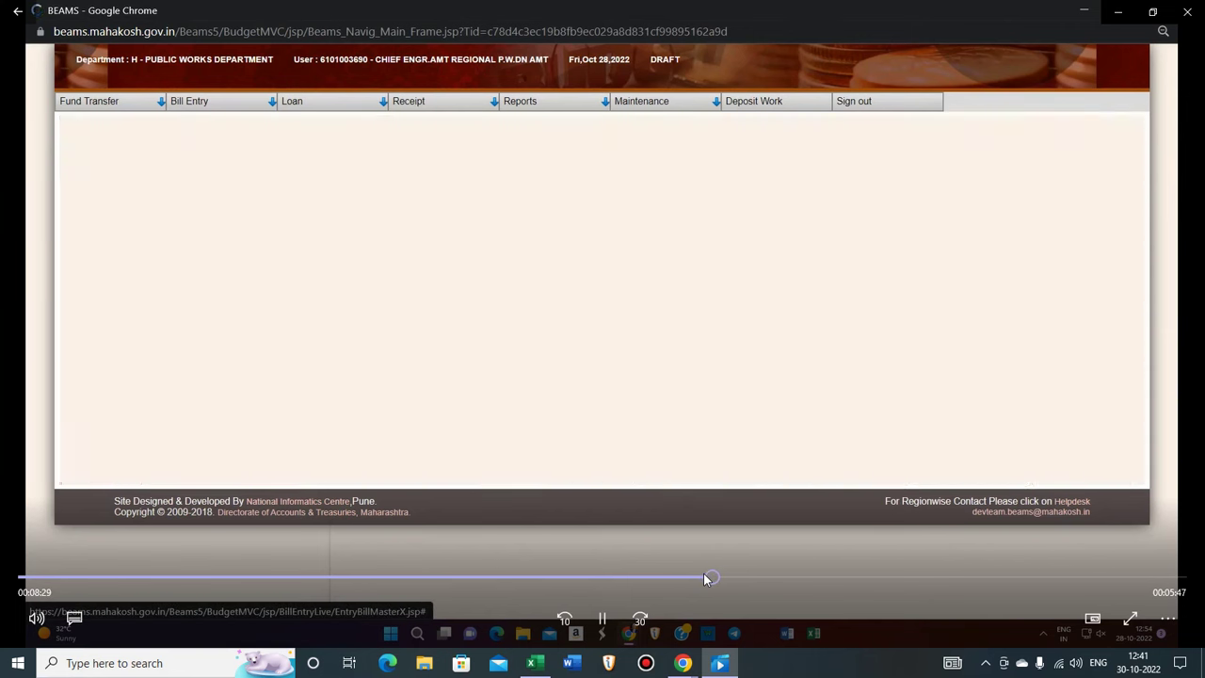
{"action": "key", "text": "space"}
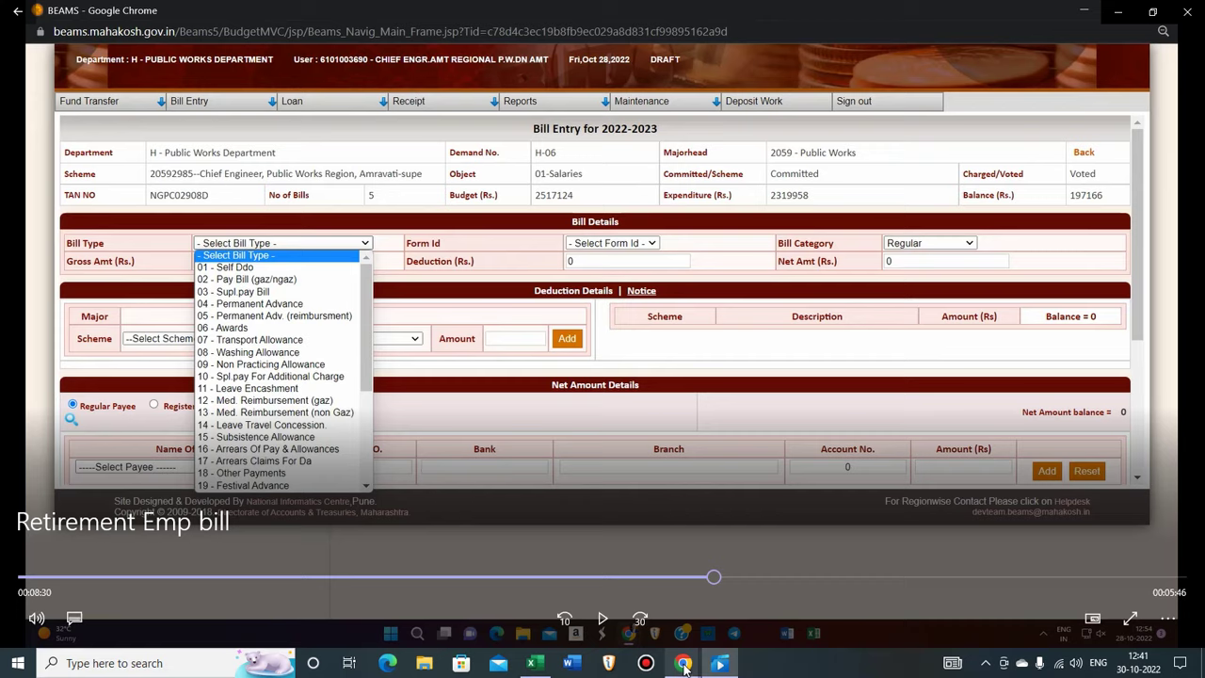
- Switch back to the browser and bring up the live BEAMS window with the Bill Entry for 2022-2023 form
{"action": "mouse_move", "coordinate": [678, 663]}
{"action": "left_click", "coordinate": [630, 612]}
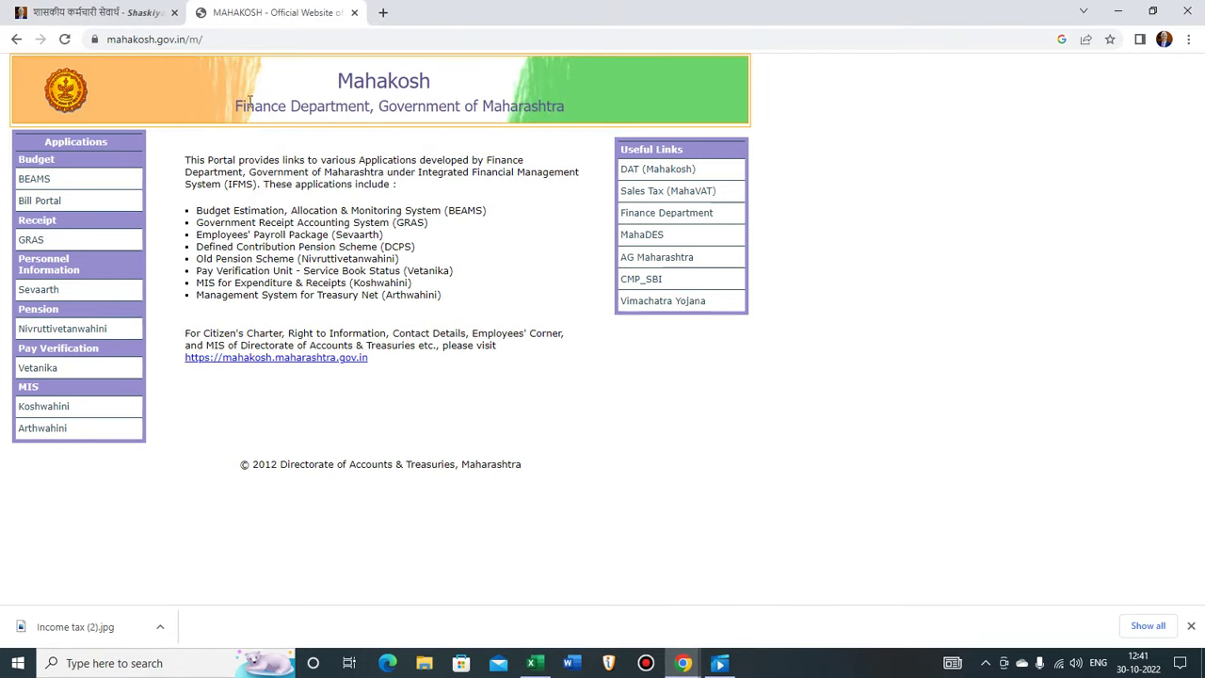
{"action": "left_click", "coordinate": [683, 663]}
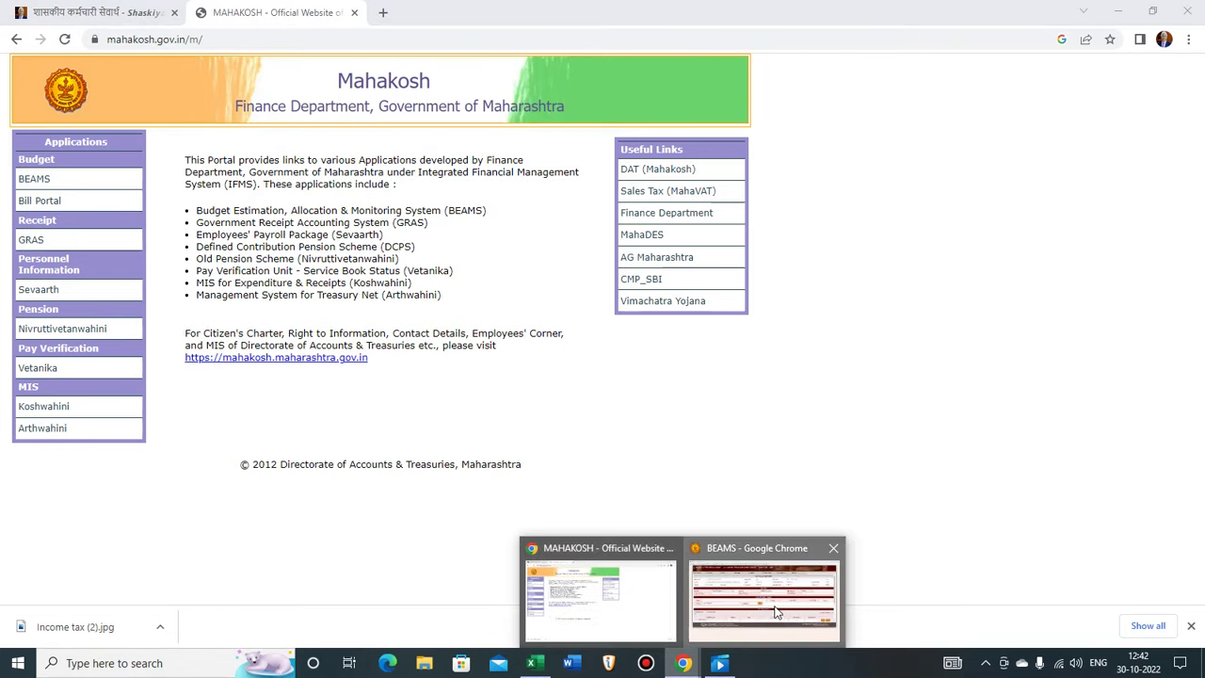
{"action": "left_click", "coordinate": [765, 599]}
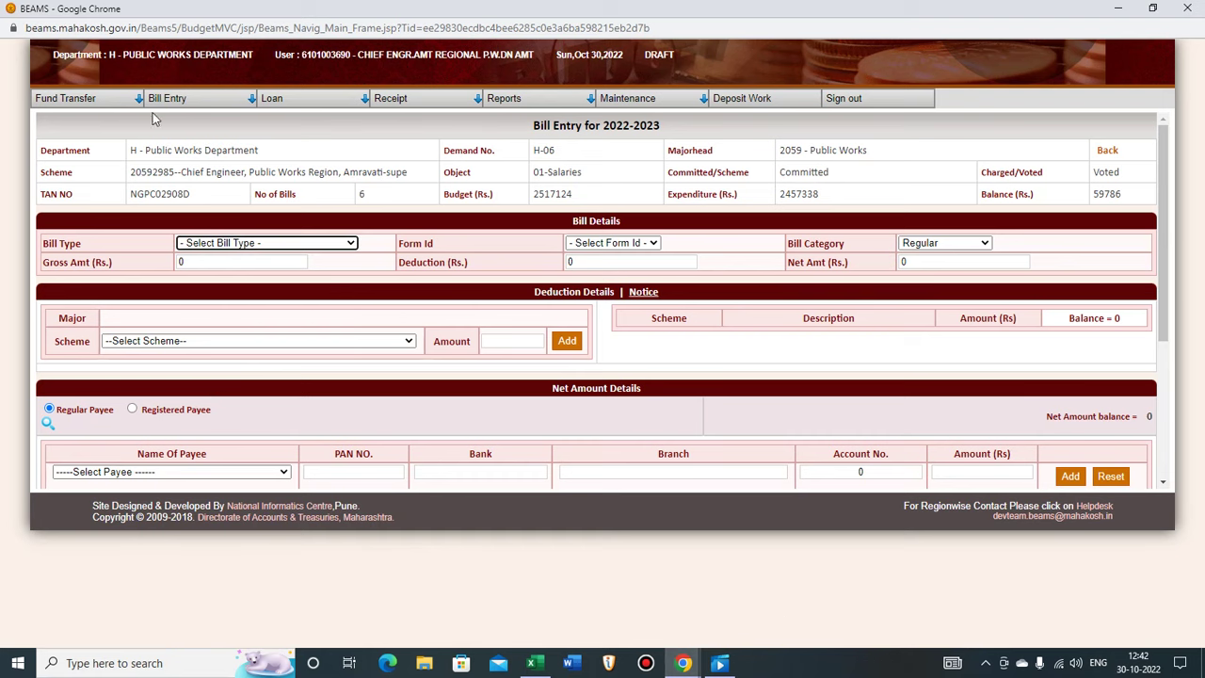
- Try to set the bill type to 02 - Pay Bill (gaz/ngaz), and dismiss the resulting message
{"action": "left_click", "coordinate": [352, 244]}
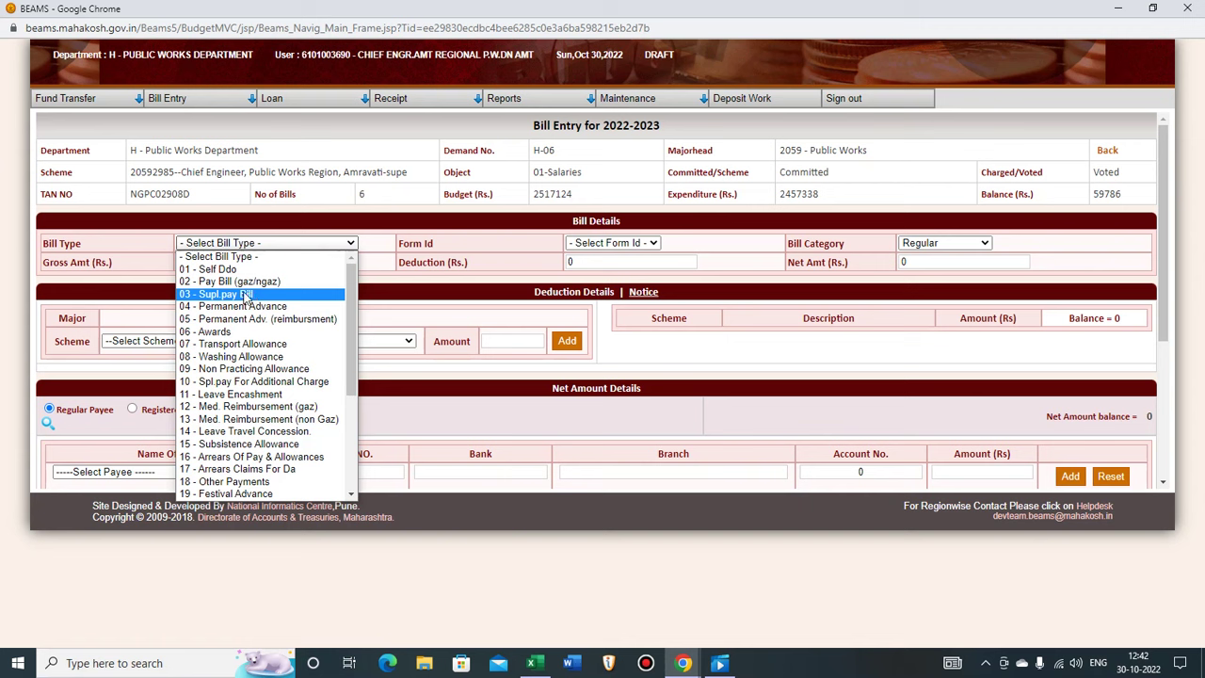
{"action": "left_click", "coordinate": [246, 281]}
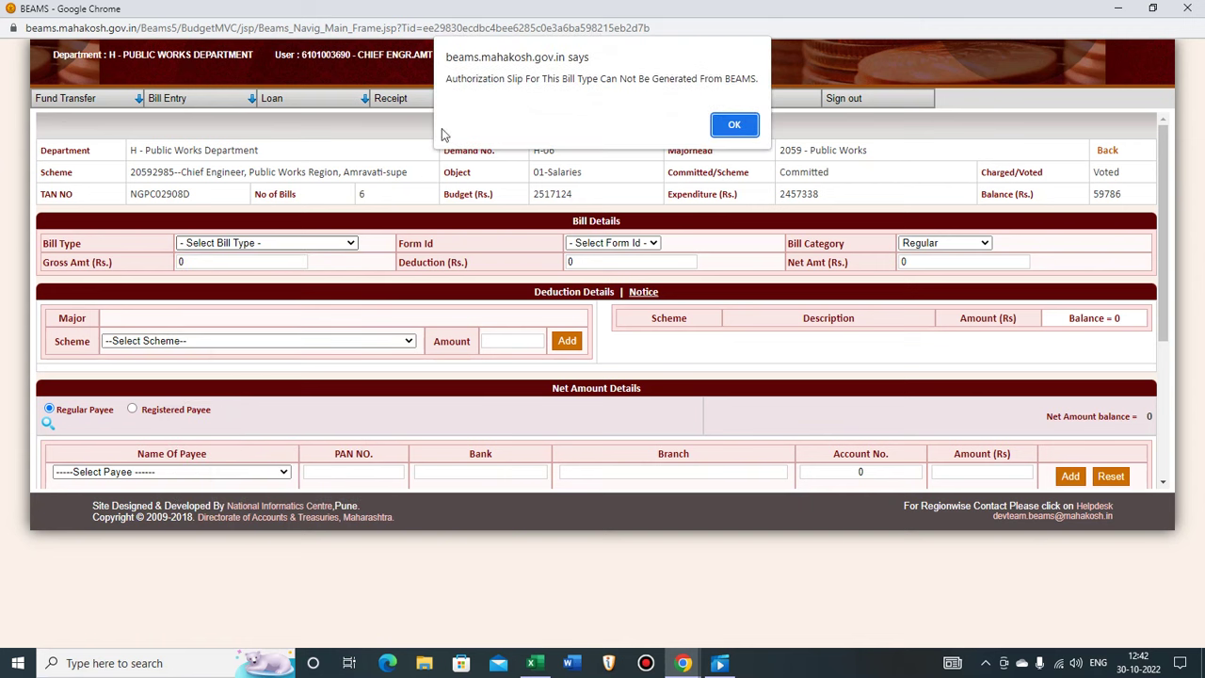
{"action": "left_click", "coordinate": [733, 126]}
- Look through the available bill types and set the bill type to 18 - Other Payments
{"action": "left_click", "coordinate": [349, 246]}
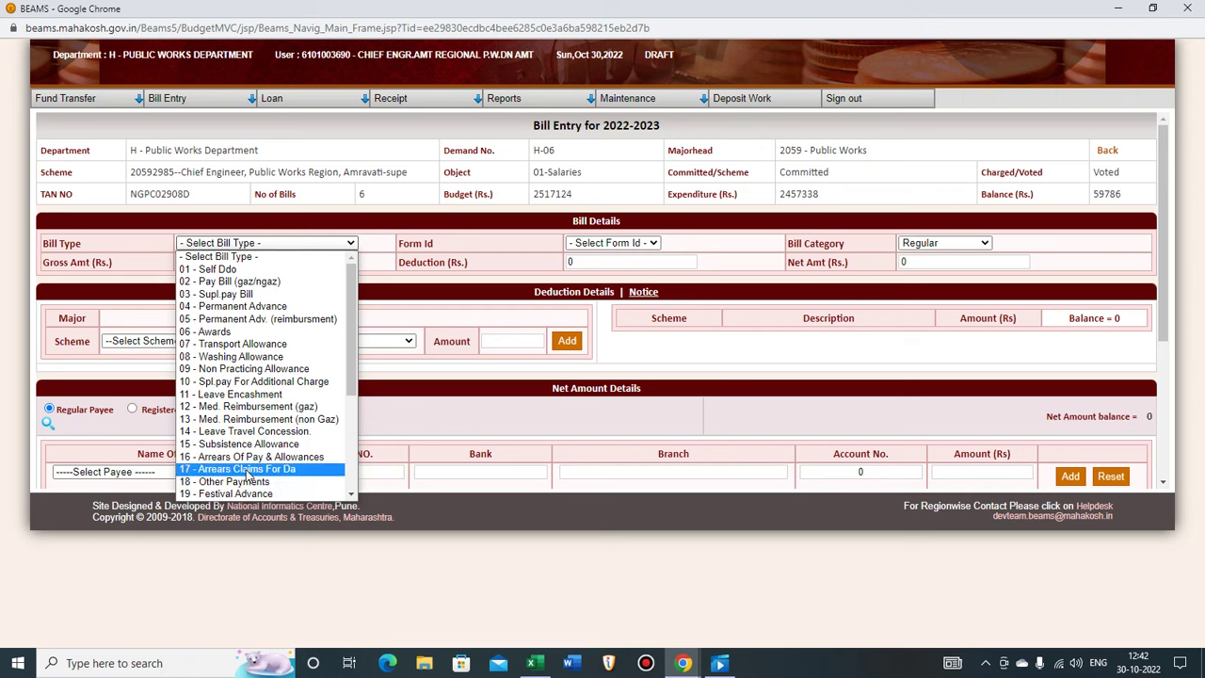
{"action": "scroll", "coordinate": [250, 470], "scroll_direction": "down", "scroll_amount": 2}
{"action": "scroll", "coordinate": [250, 470], "scroll_direction": "down", "scroll_amount": 2}
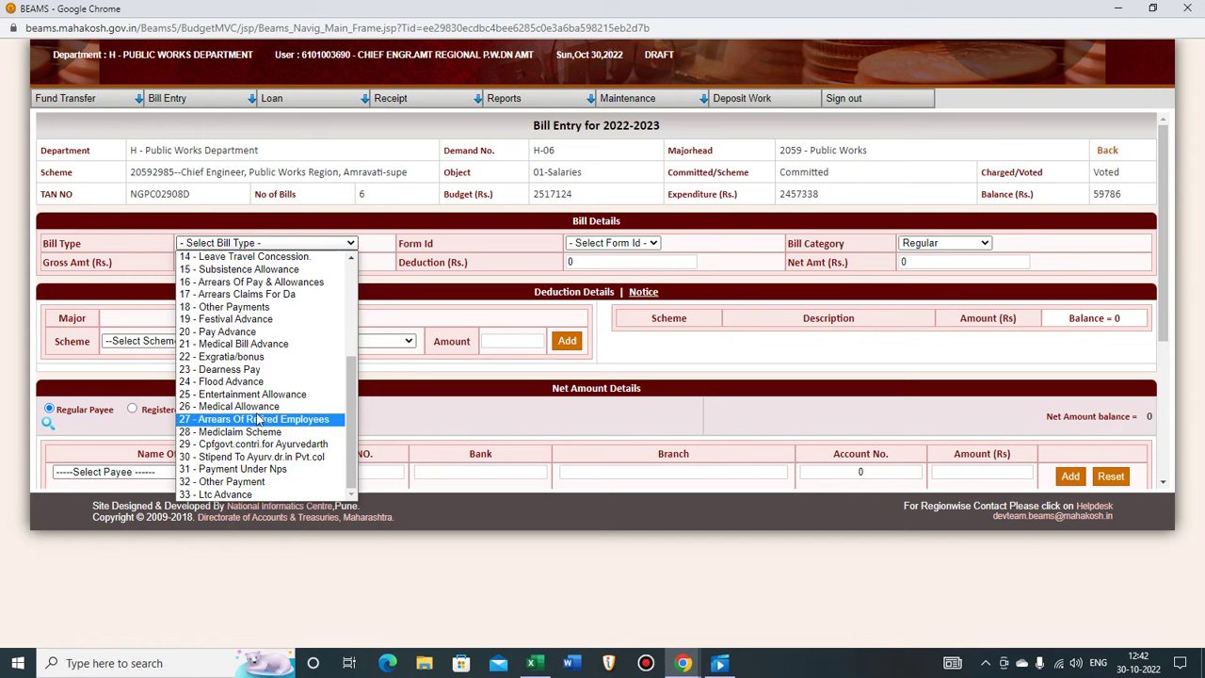
{"action": "scroll", "coordinate": [218, 358], "scroll_direction": "up", "scroll_amount": 3}
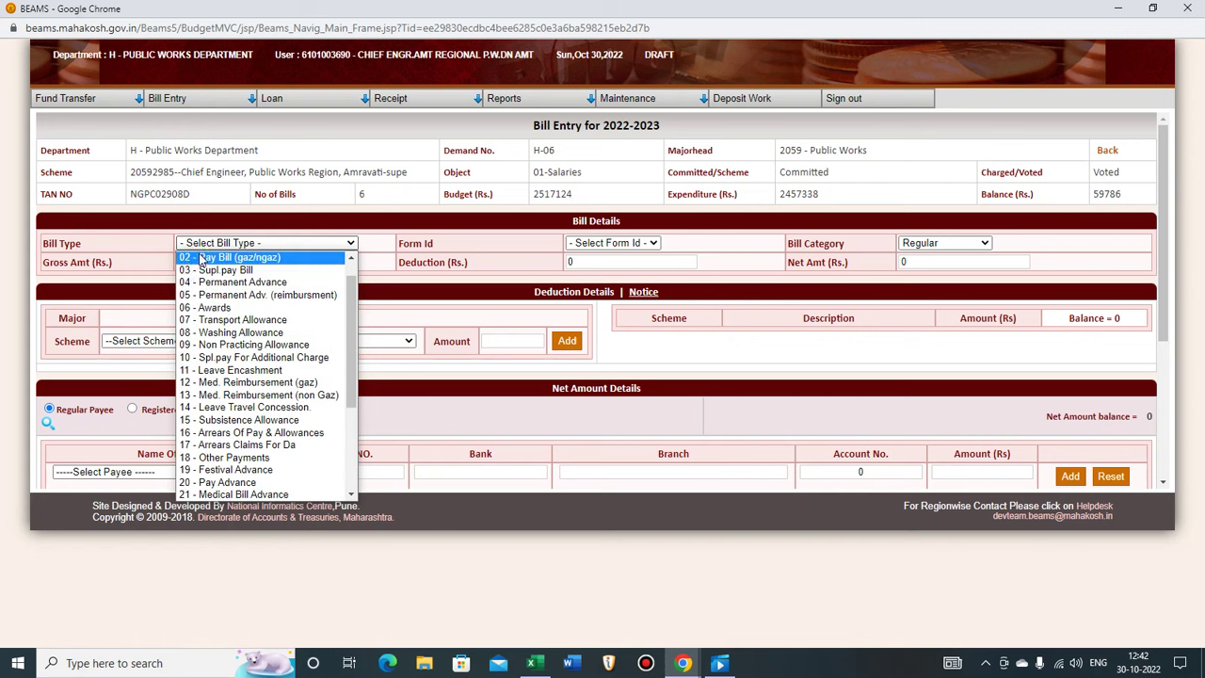
{"action": "left_click", "coordinate": [260, 459]}
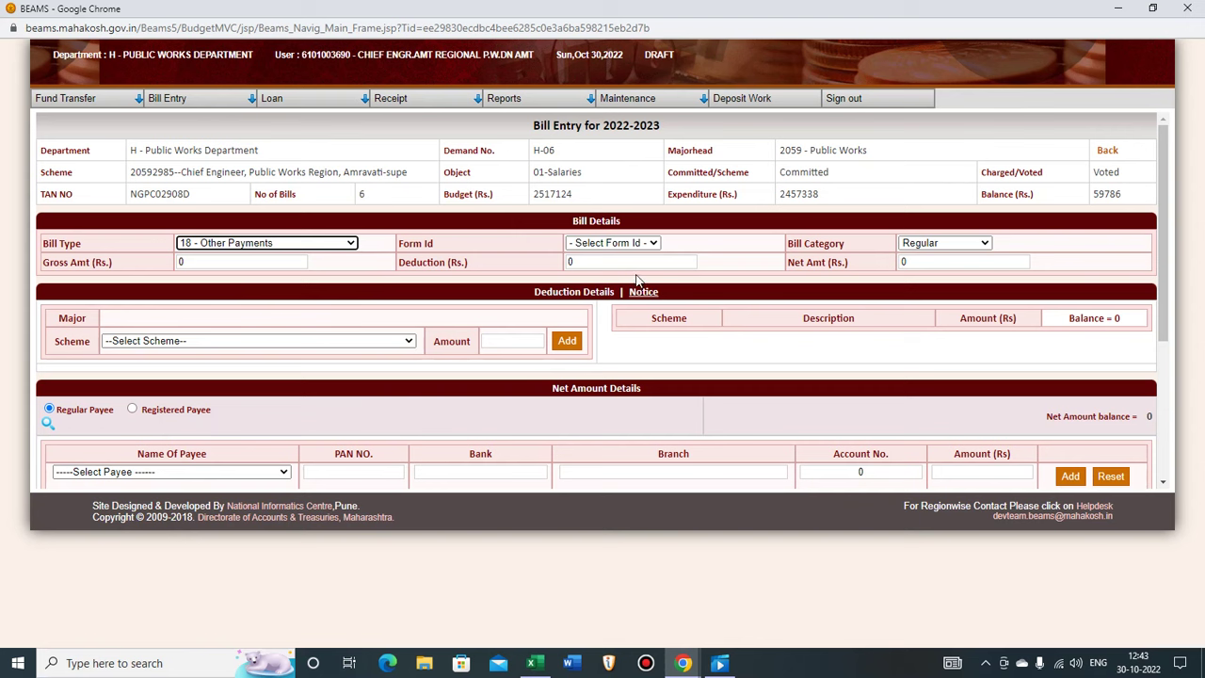
- Switch to the recorded video and skip ahead through the deduction entry to review the scheme list
{"action": "left_click", "coordinate": [722, 665]}
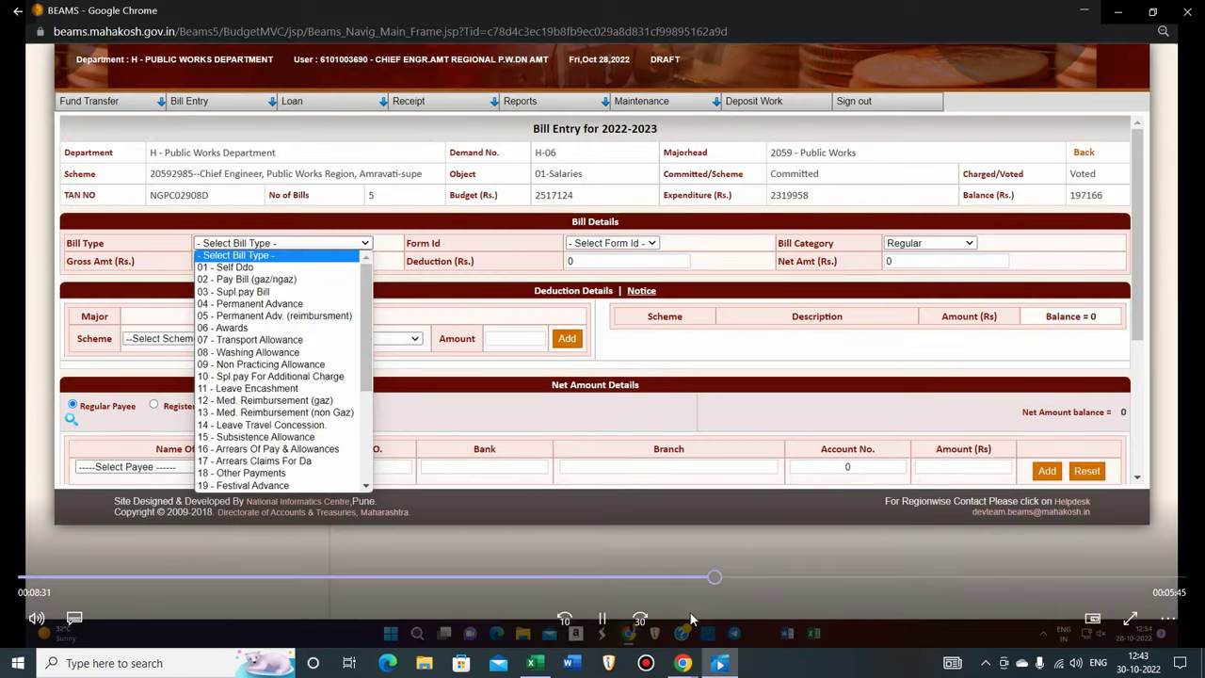
{"action": "left_click", "coordinate": [727, 578]}
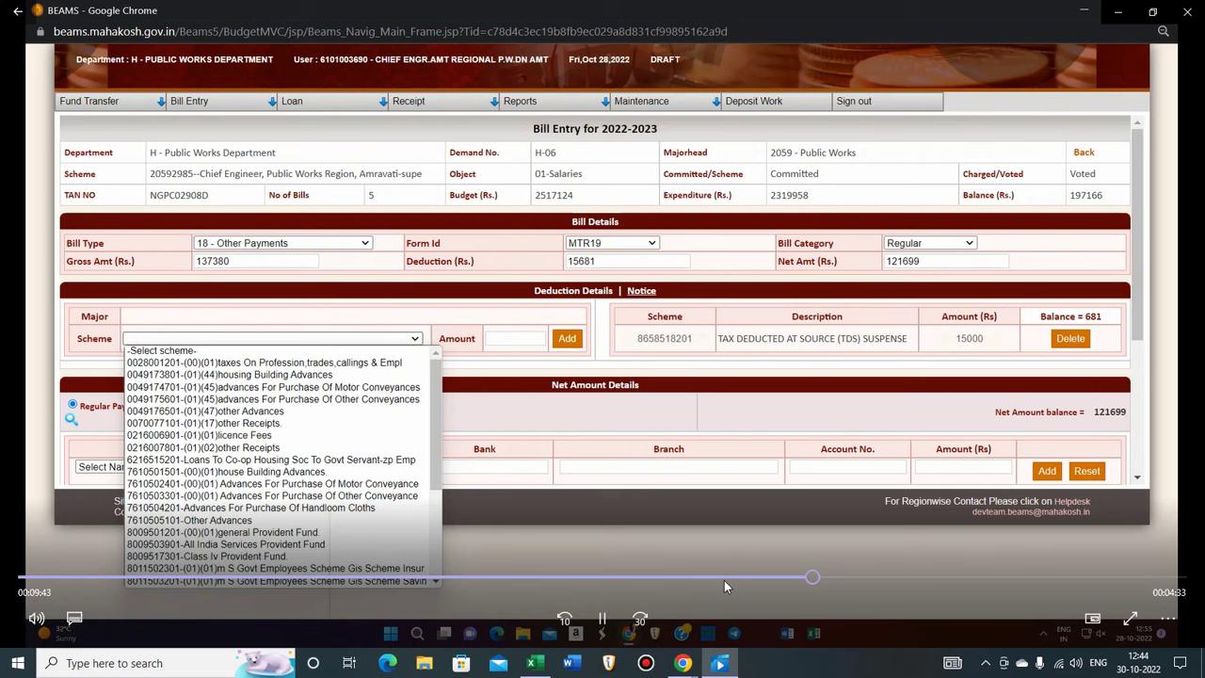
{"action": "left_click", "coordinate": [828, 577]}
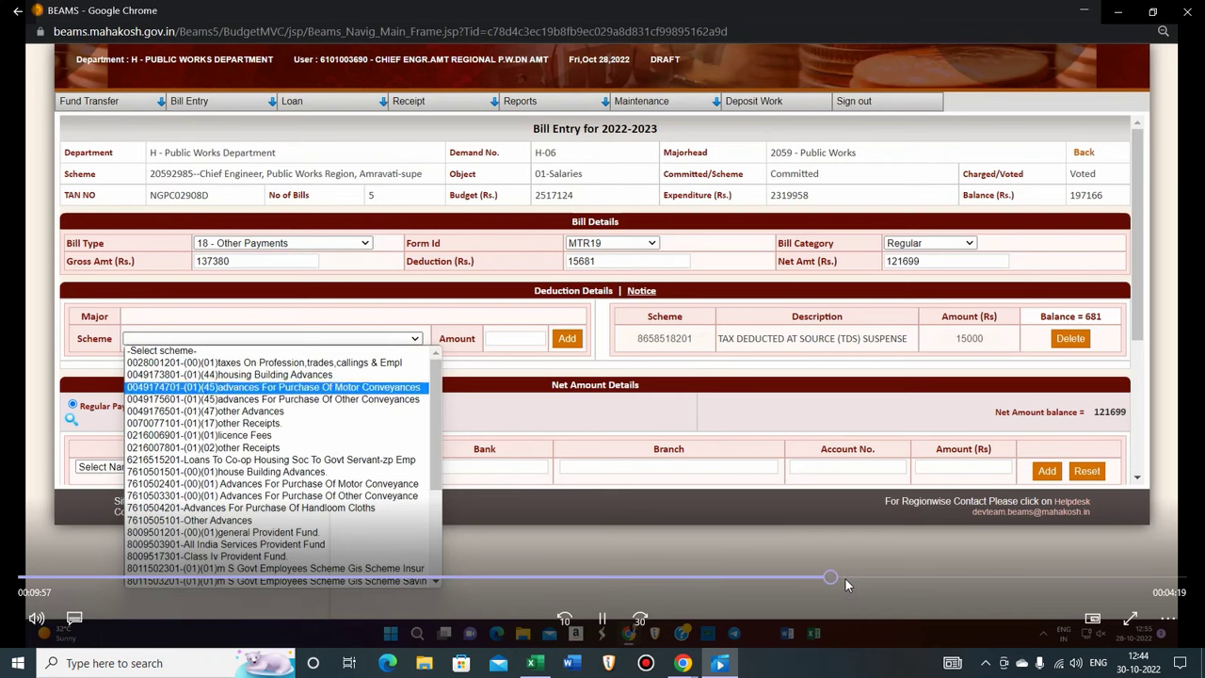
{"action": "left_click", "coordinate": [846, 577]}
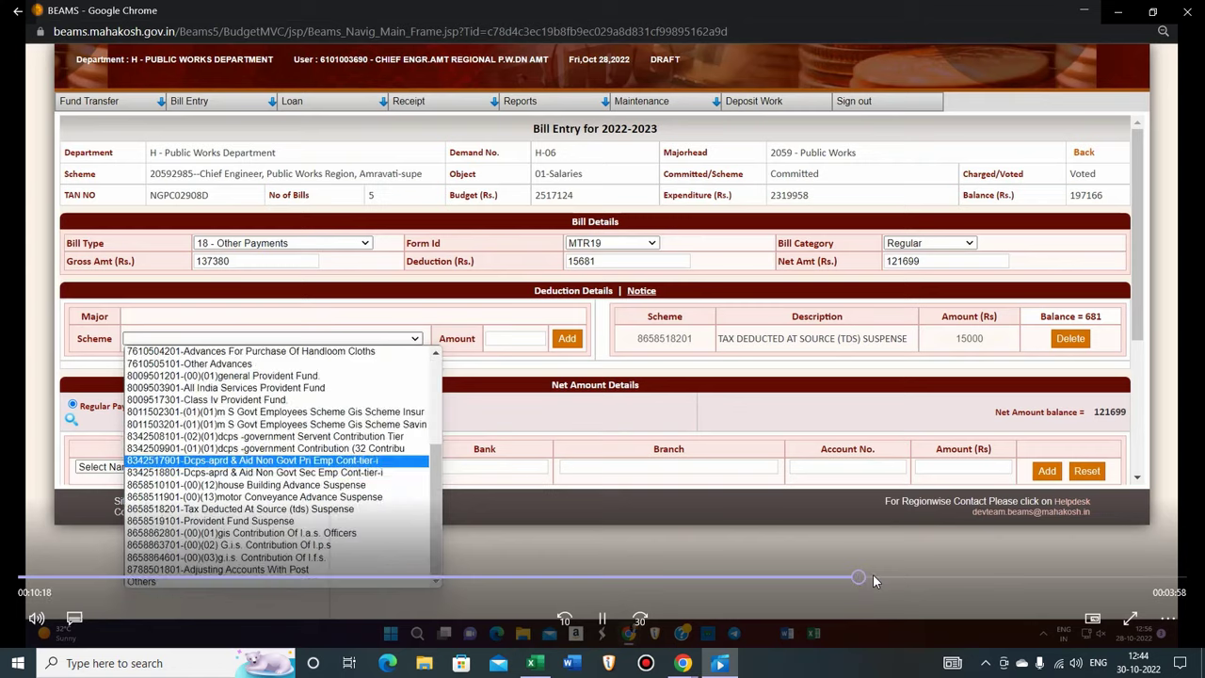
- Skip the recording ahead through the major head list to the schemes under 0030 - Stamps & Registration Fee
{"action": "left_click", "coordinate": [874, 577]}
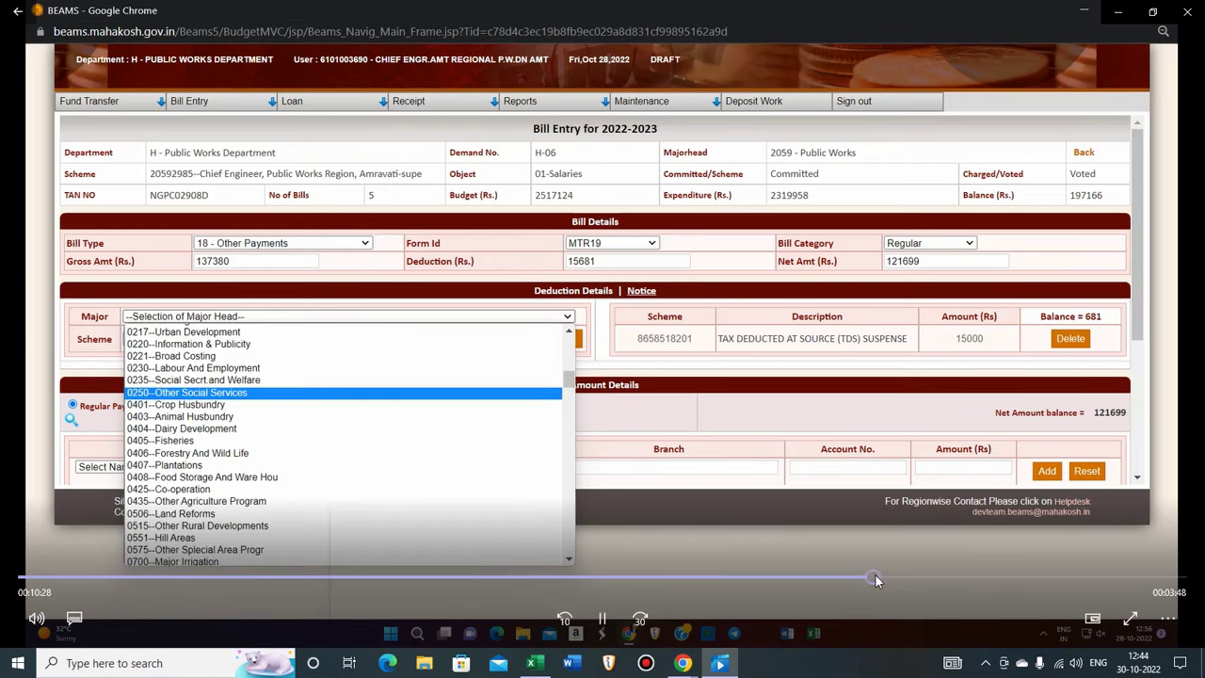
{"action": "left_click", "coordinate": [884, 577]}
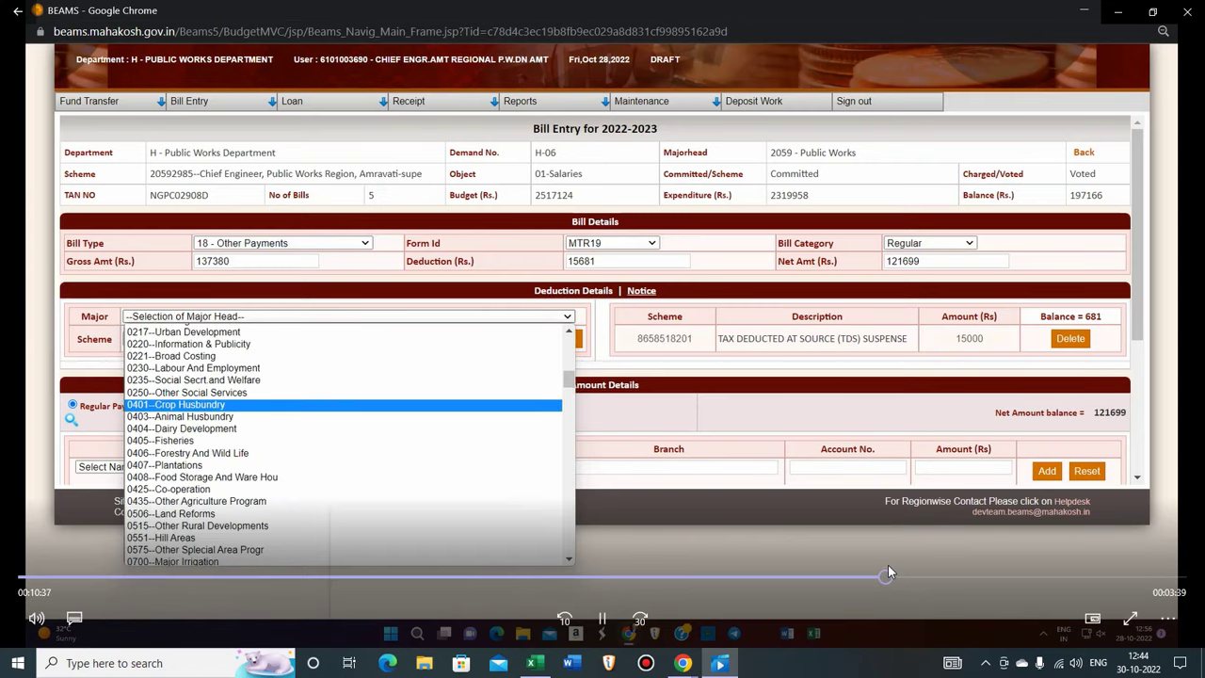
{"action": "left_click", "coordinate": [895, 578]}
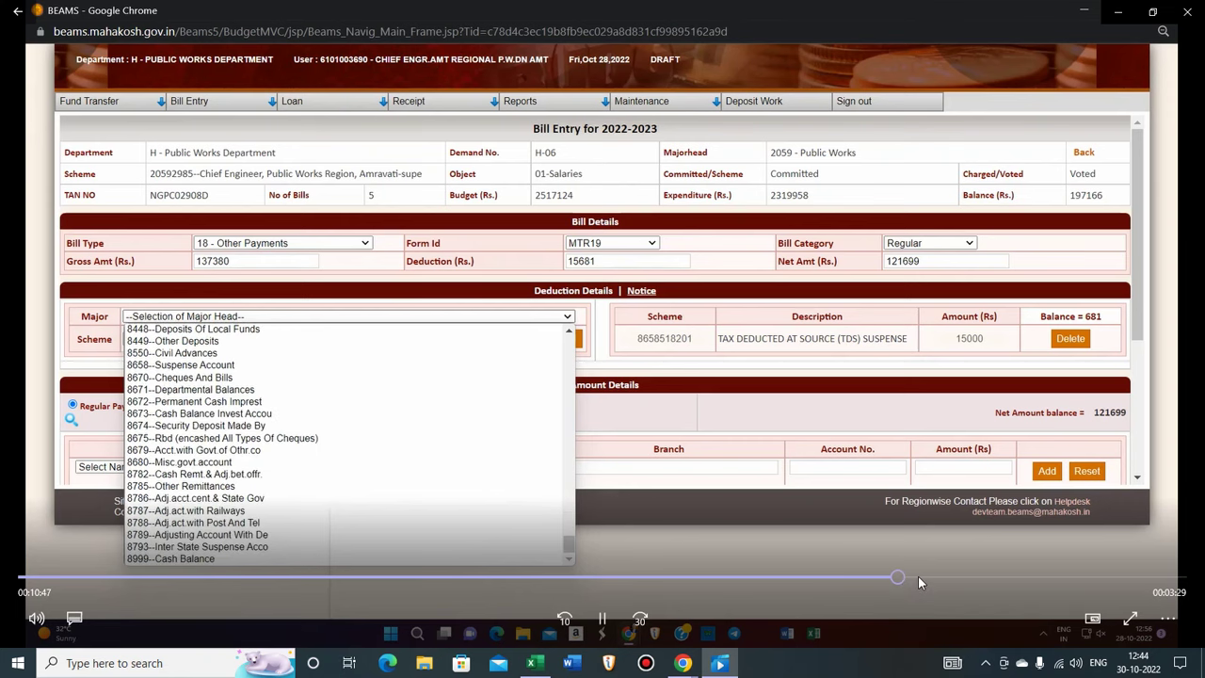
{"action": "left_click", "coordinate": [919, 578]}
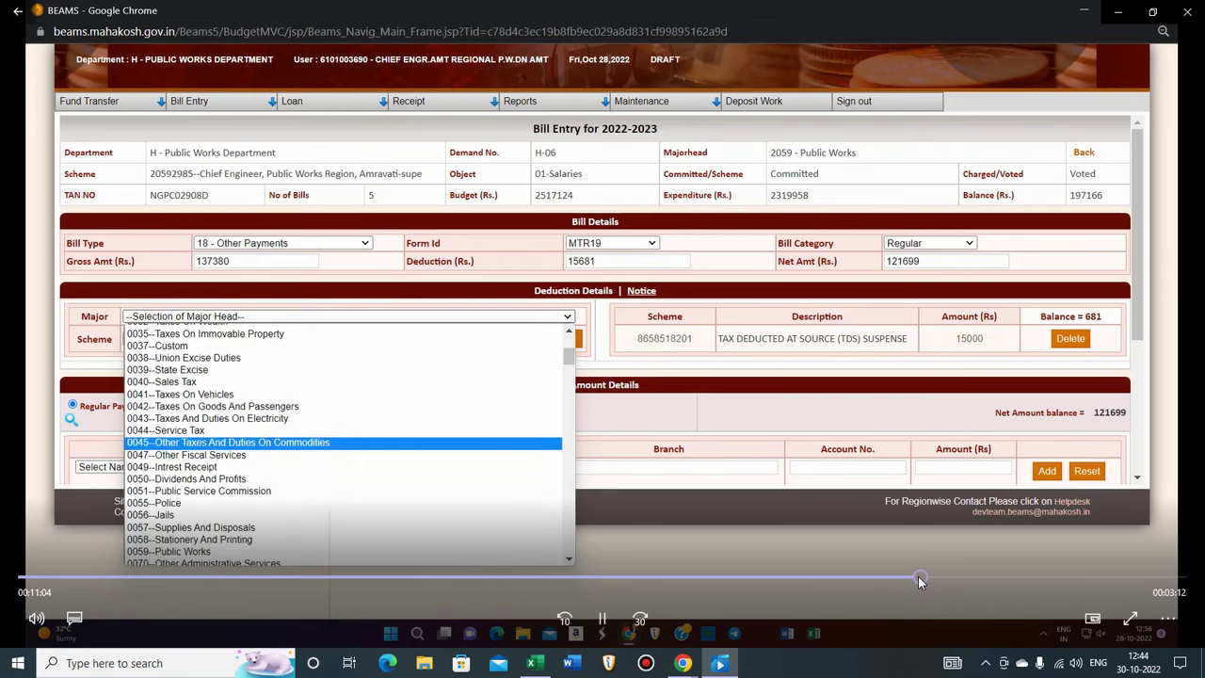
{"action": "left_click", "coordinate": [936, 579]}
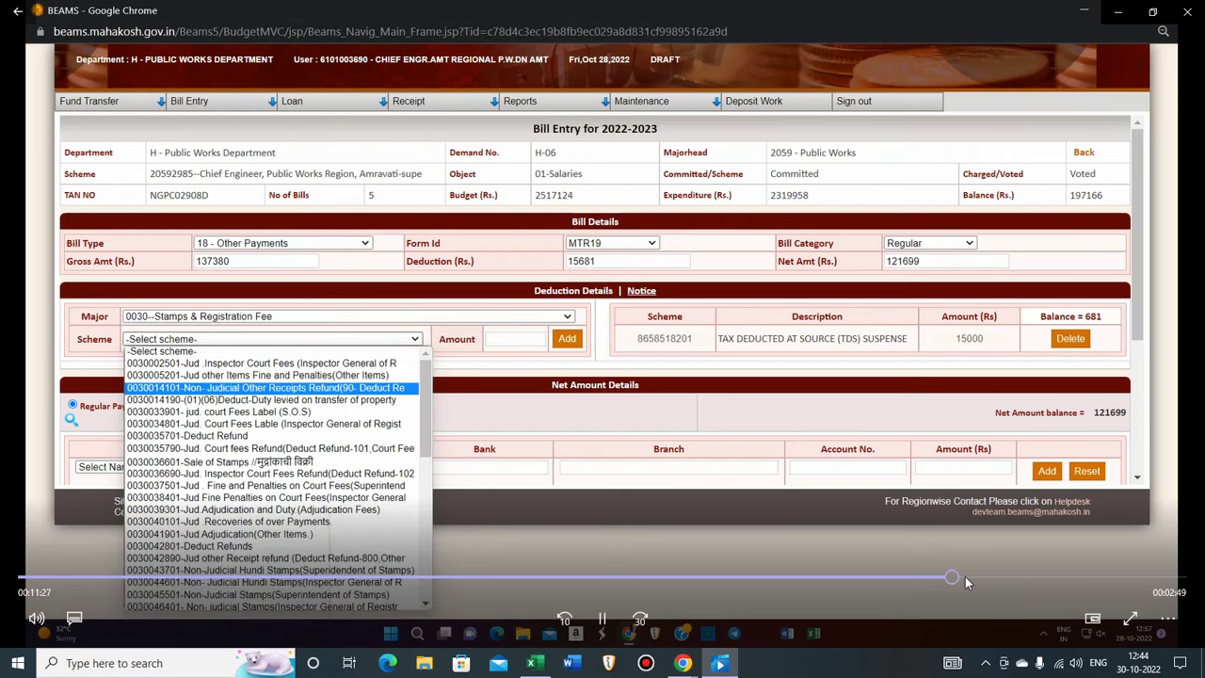
{"action": "left_click", "coordinate": [964, 578]}
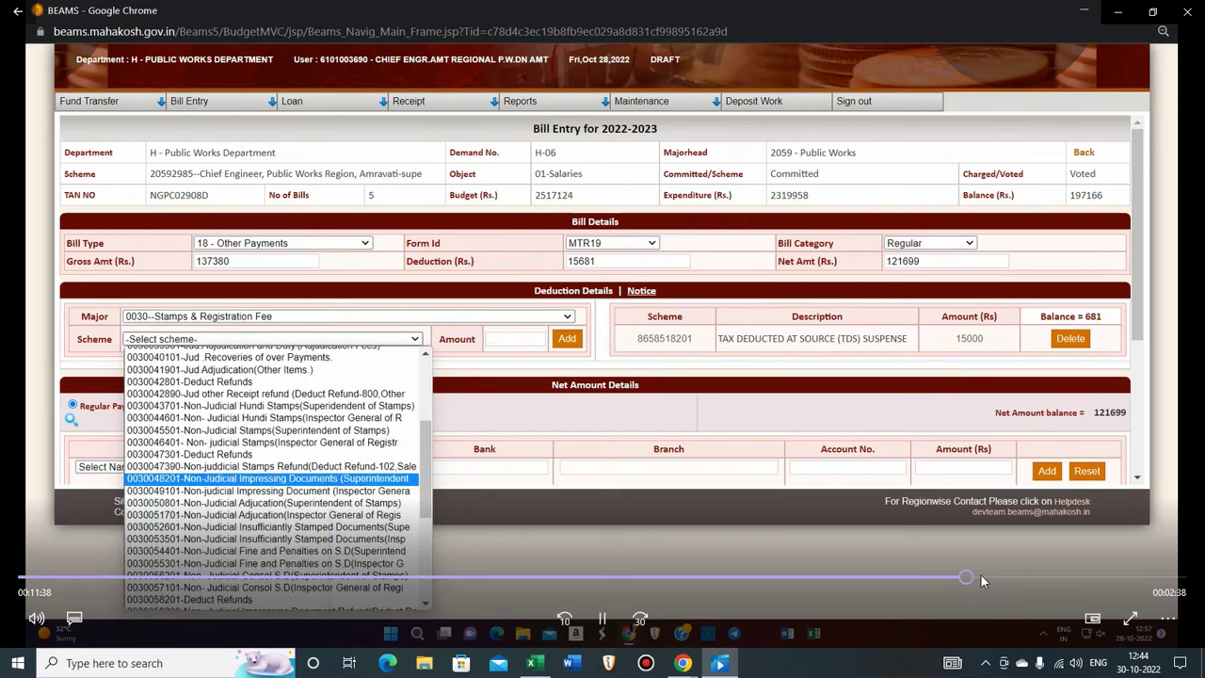
- Skip the recording past the 8011 insurance deduction and payee entry to review the printed authorisation slip
{"action": "left_click", "coordinate": [980, 577]}
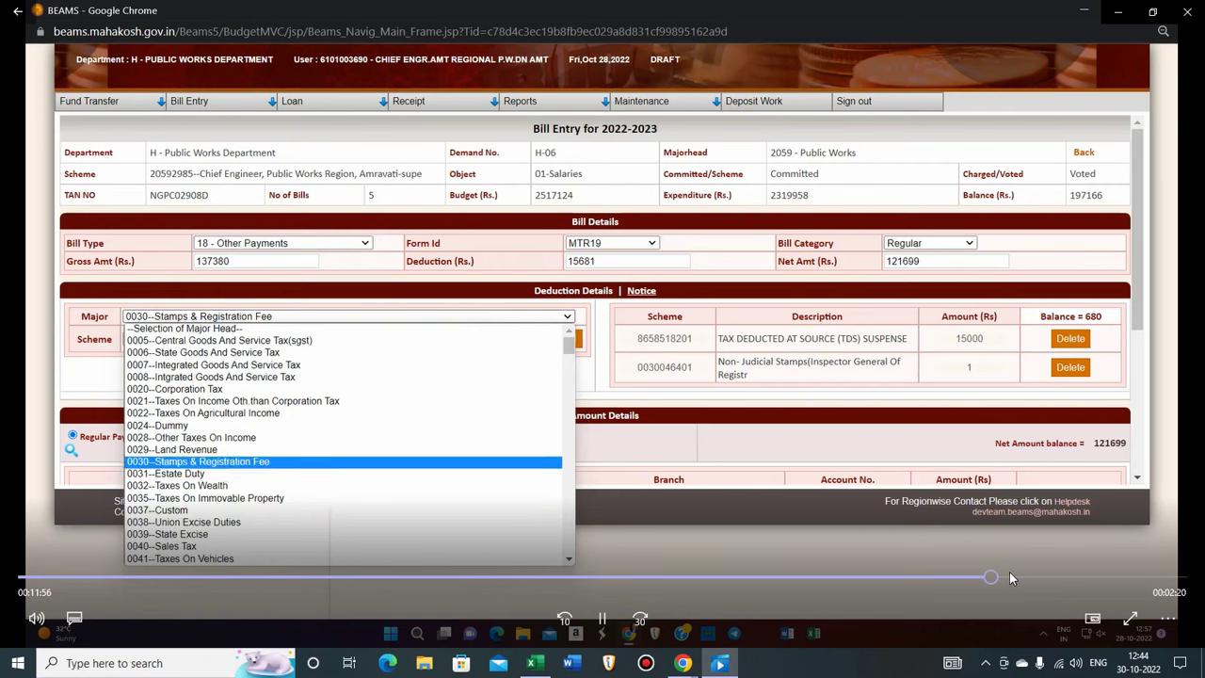
{"action": "left_click", "coordinate": [1005, 578]}
{"action": "left_click", "coordinate": [1020, 578]}
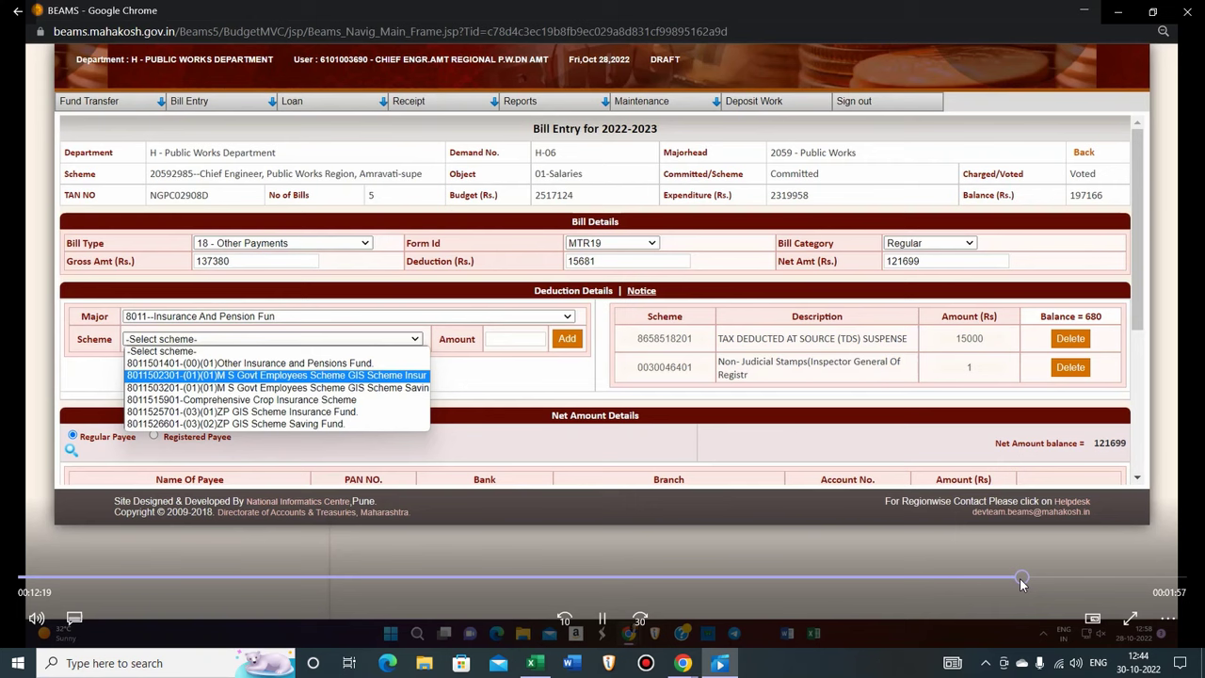
{"action": "left_click", "coordinate": [1035, 578]}
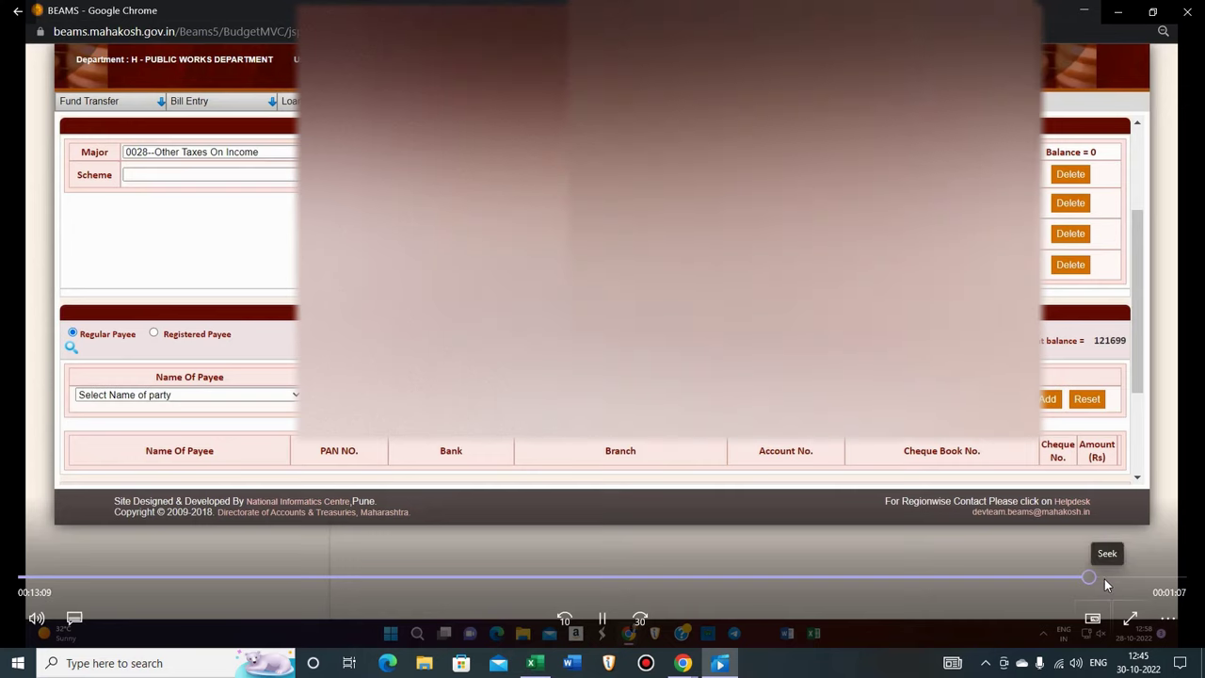
{"action": "left_click", "coordinate": [1101, 577]}
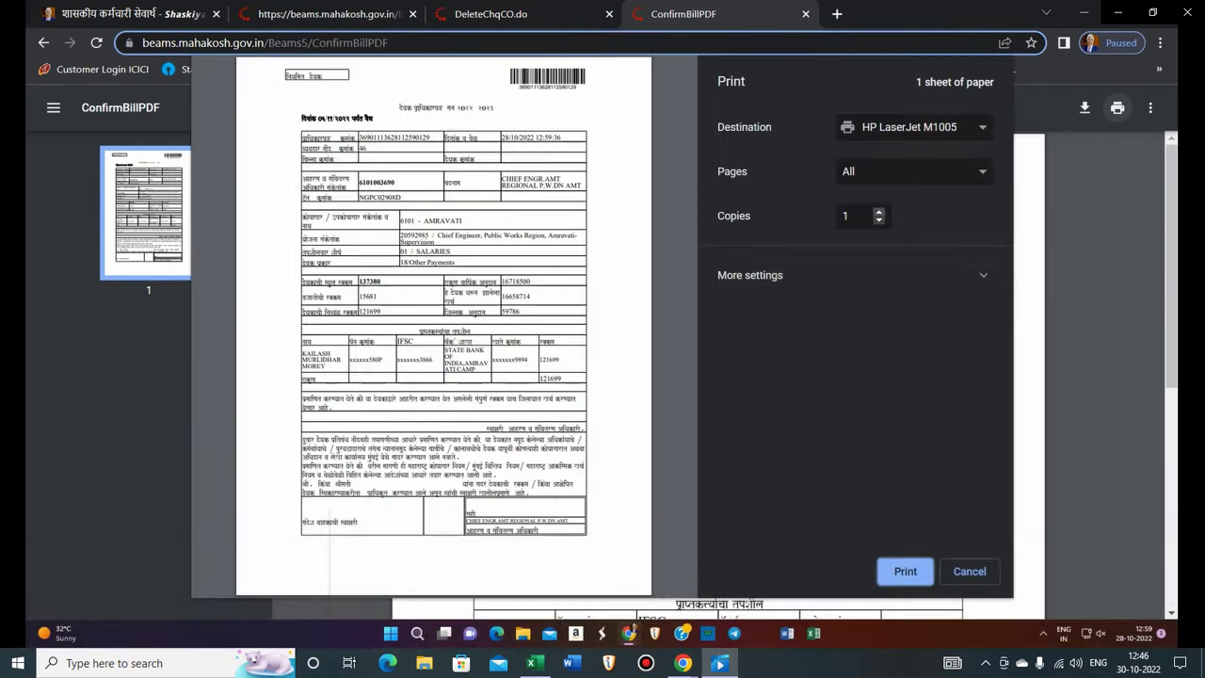
{"action": "mouse_move", "coordinate": [294, 380]}
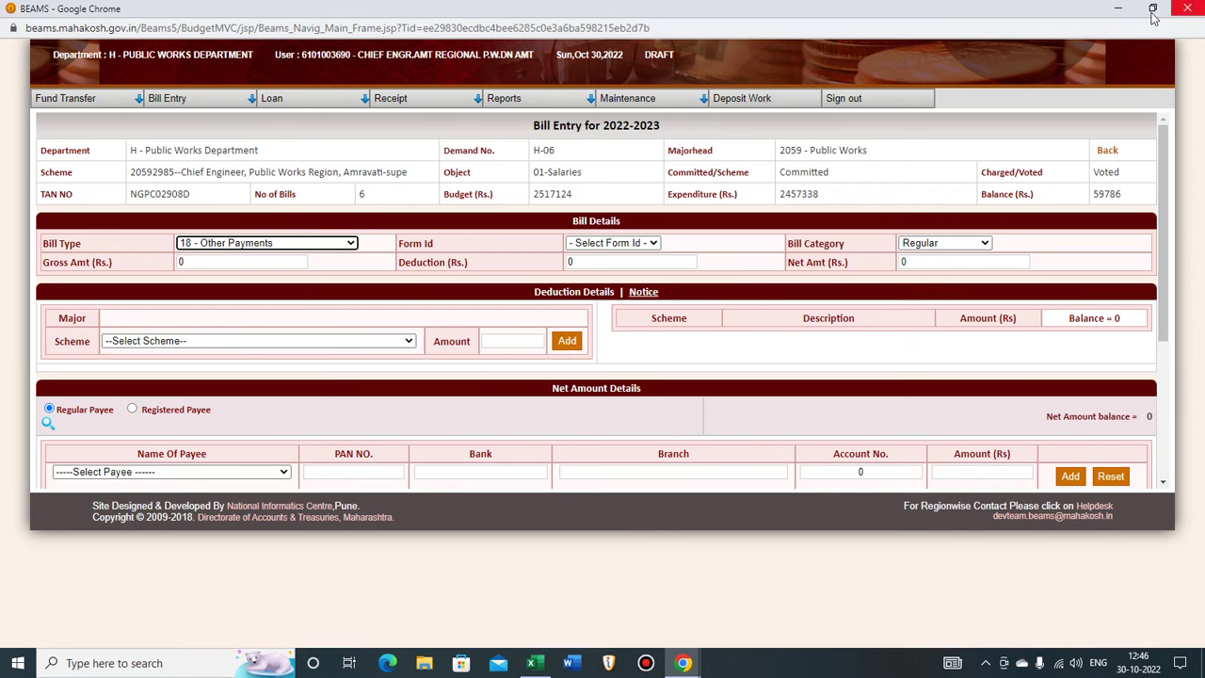
- Sign out of BEAMS and close the browser to return to the Excel pay bill workbook
{"action": "left_click", "coordinate": [841, 101]}
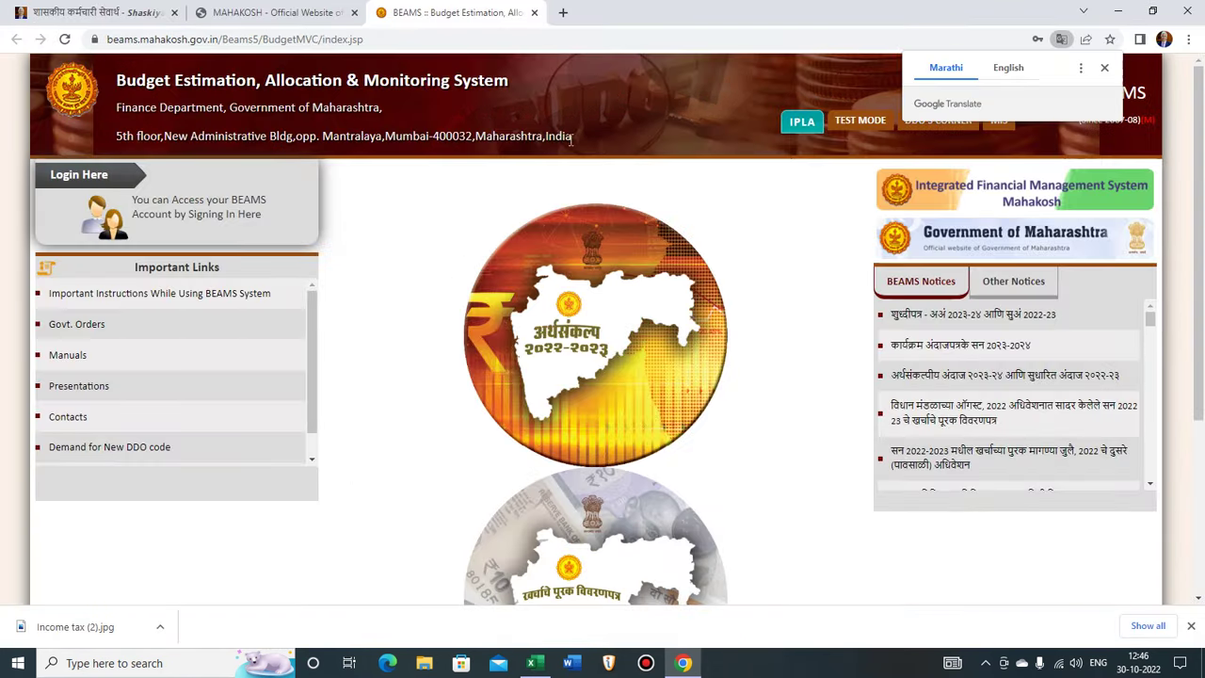
{"action": "left_click", "coordinate": [1192, 11]}
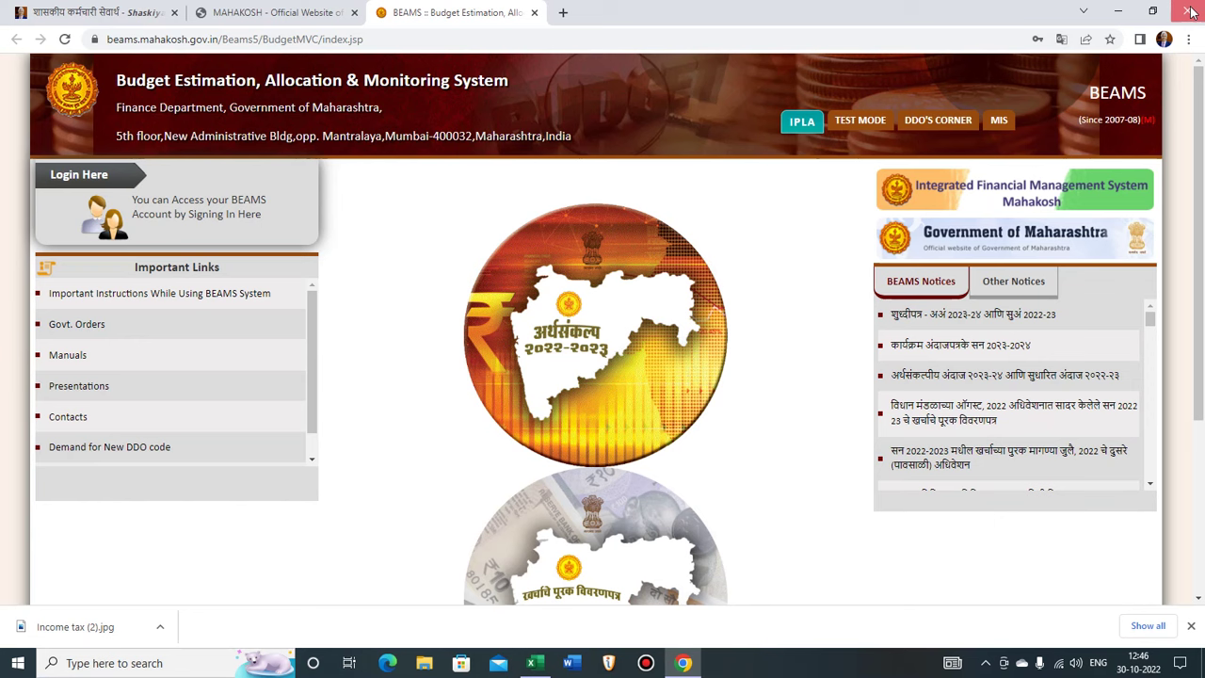
{"action": "left_click", "coordinate": [1191, 12]}
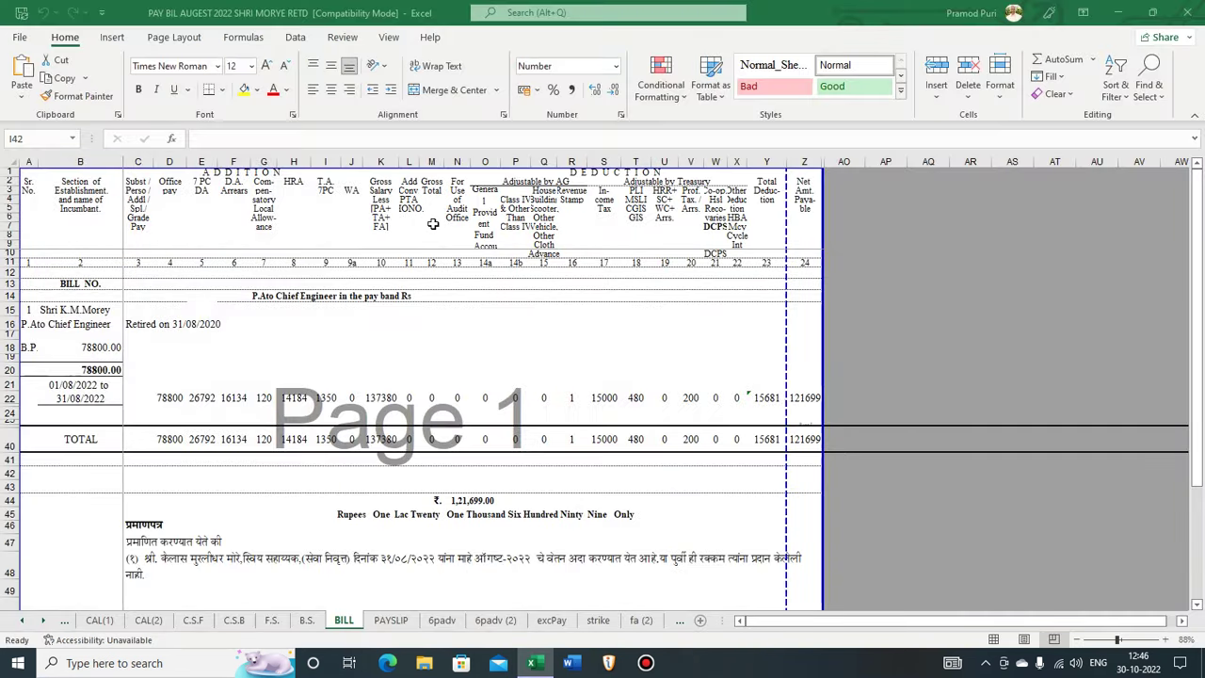
- Review the retired employee's pay period, office pay and net payable amount on the BILL sheet
{"action": "left_click", "coordinate": [454, 386]}
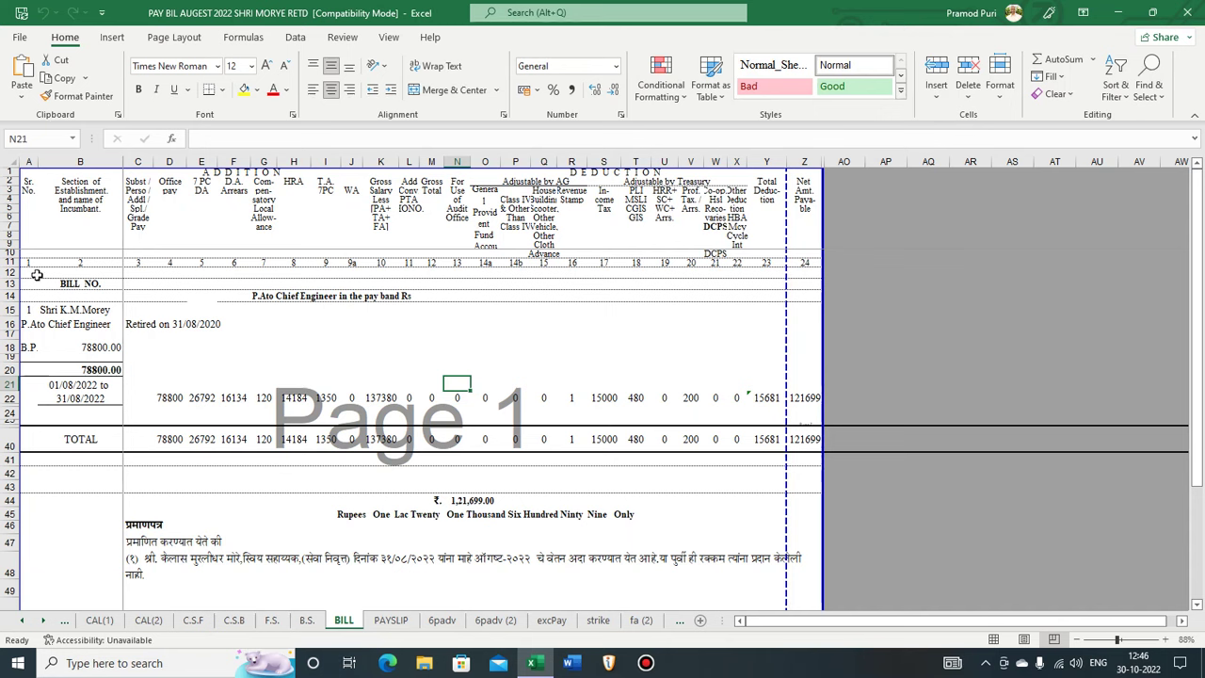
{"action": "left_click", "coordinate": [53, 312]}
{"action": "left_click", "coordinate": [193, 334]}
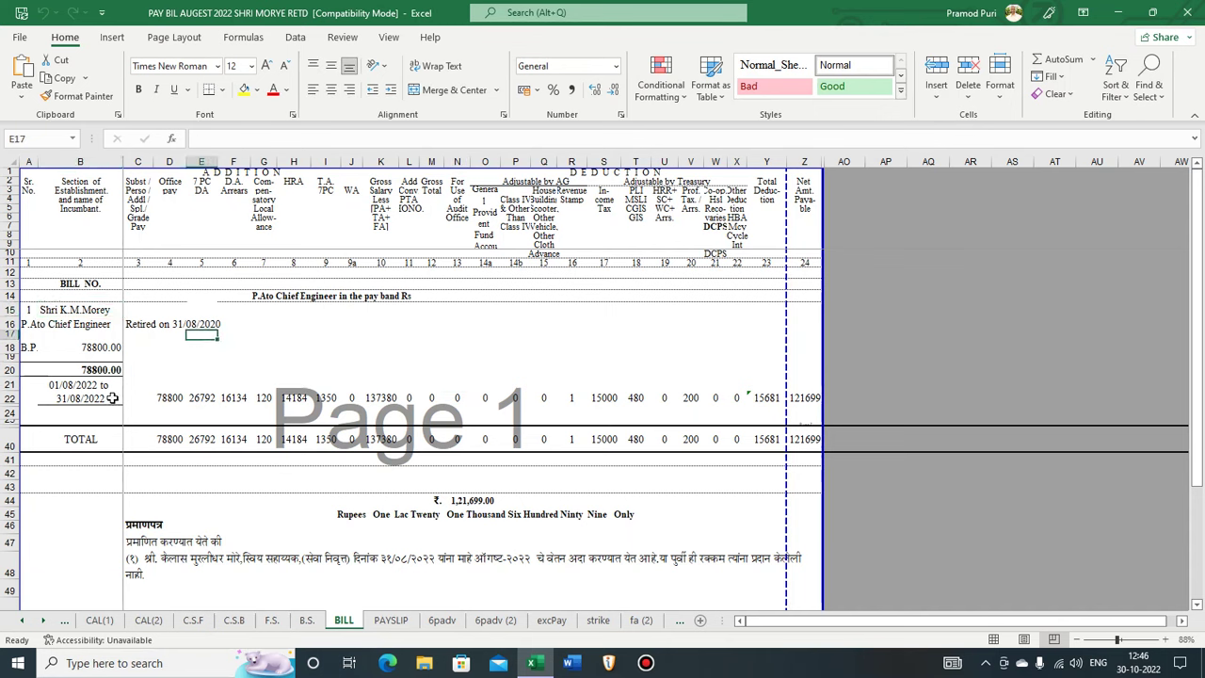
{"action": "left_click", "coordinate": [91, 391]}
{"action": "left_click", "coordinate": [205, 399]}
{"action": "left_click", "coordinate": [170, 397]}
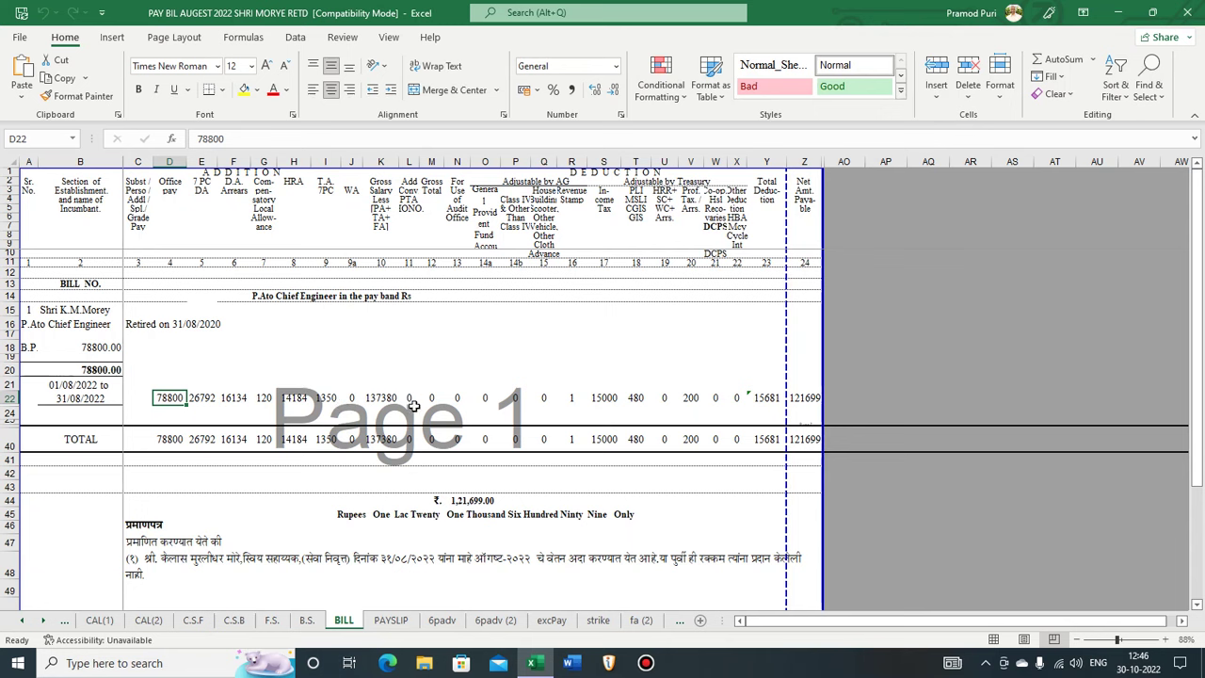
{"action": "left_click", "coordinate": [800, 399]}
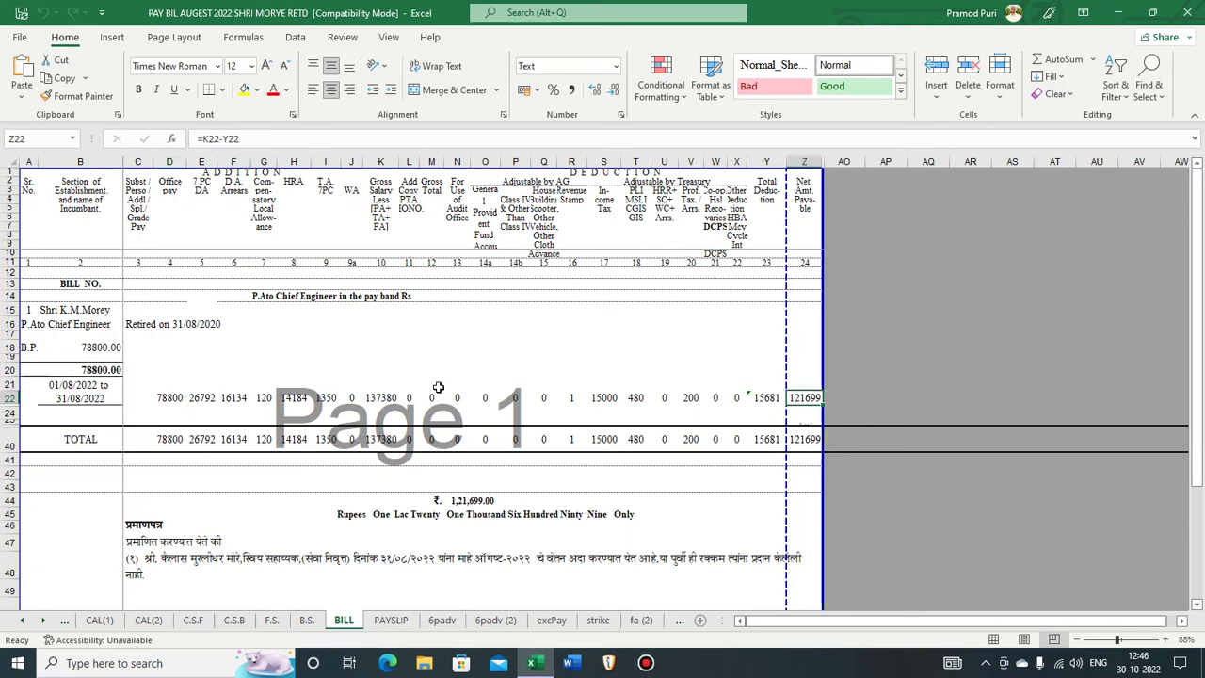
{"action": "left_click", "coordinate": [169, 396]}
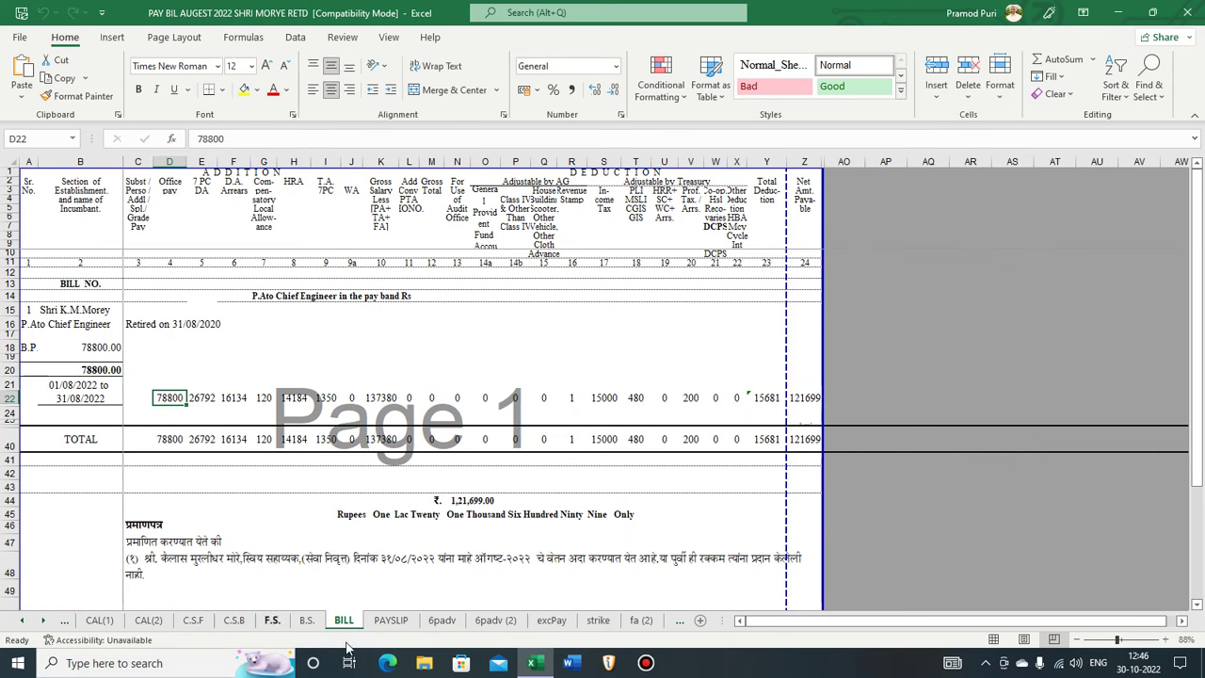
- Bring up the F.S. sheet and review its treasury deductions total
{"action": "left_click", "coordinate": [307, 620]}
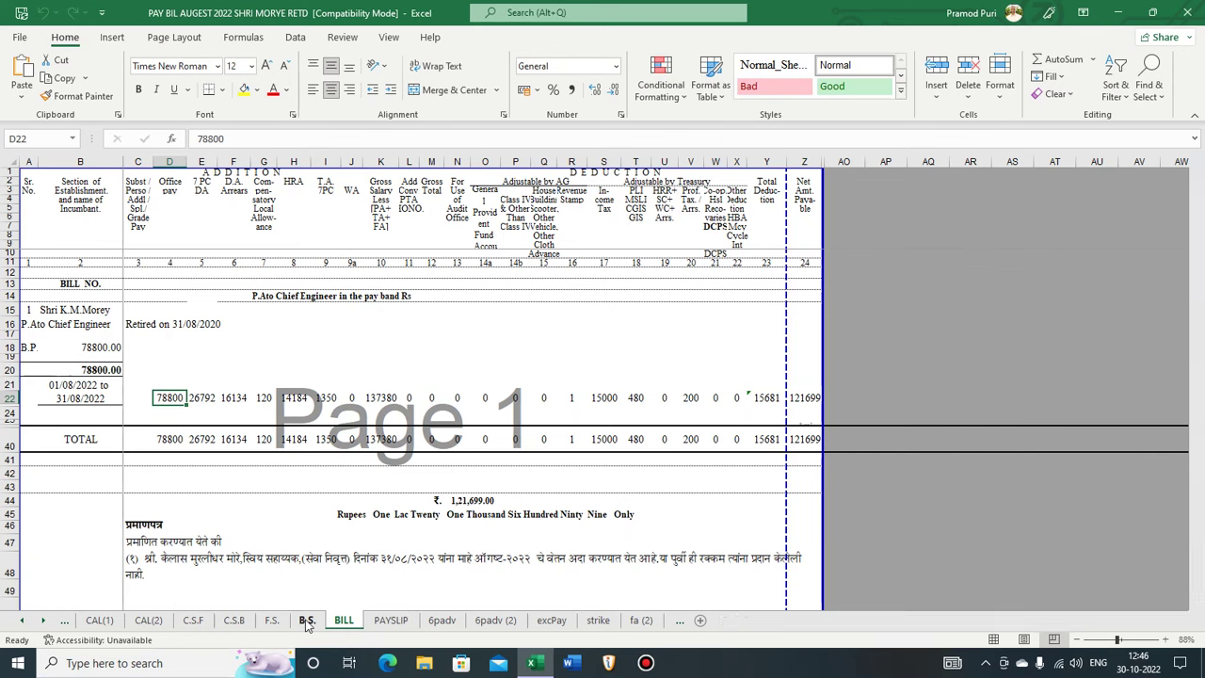
{"action": "left_click", "coordinate": [275, 625]}
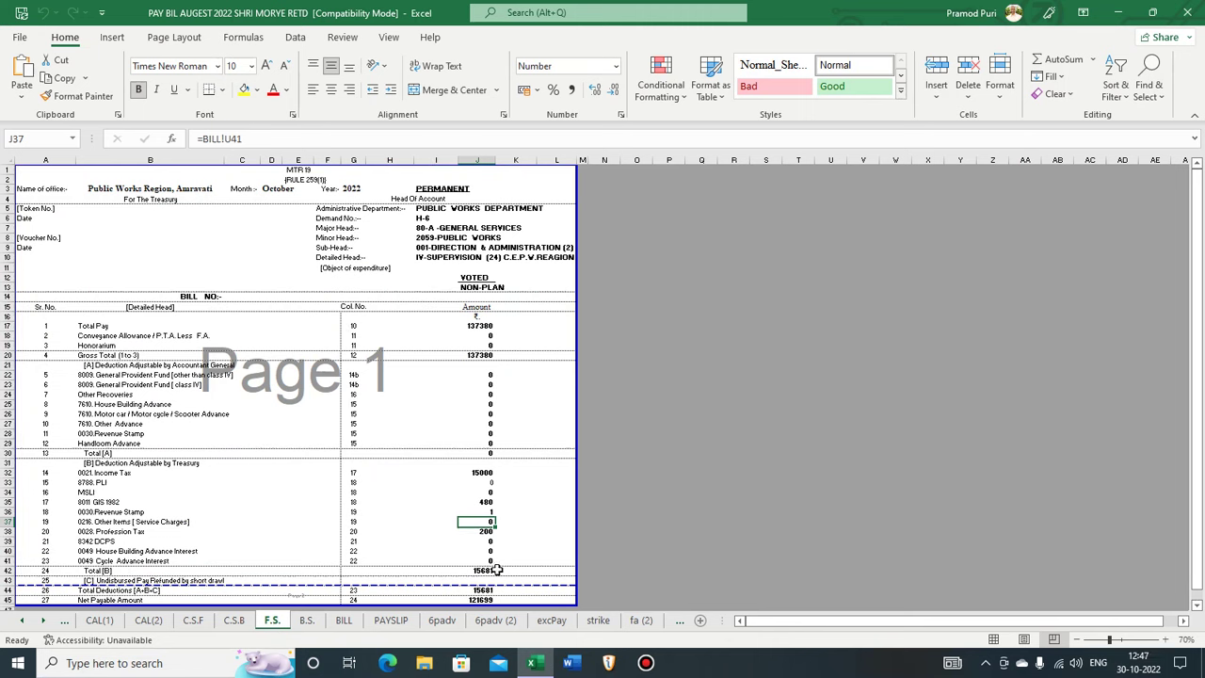
{"action": "left_click", "coordinate": [497, 570]}
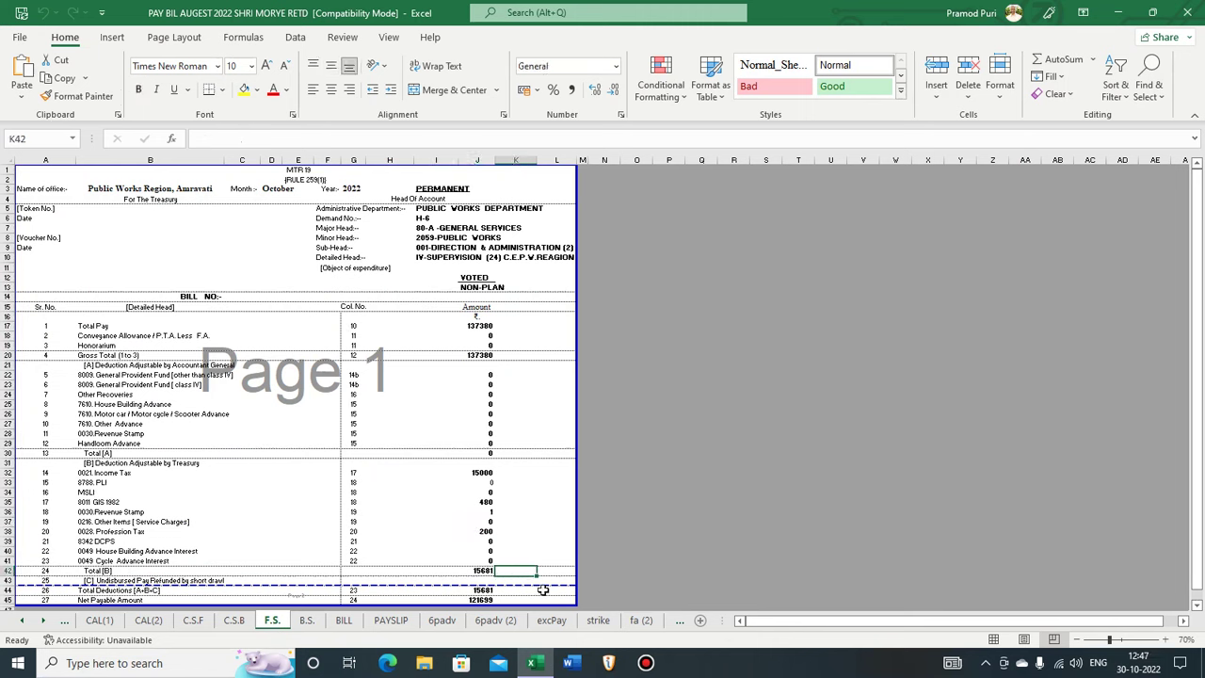
- Review the computer slip sheets C.S.B and C.S.F of the pay bill
{"action": "left_click", "coordinate": [234, 620]}
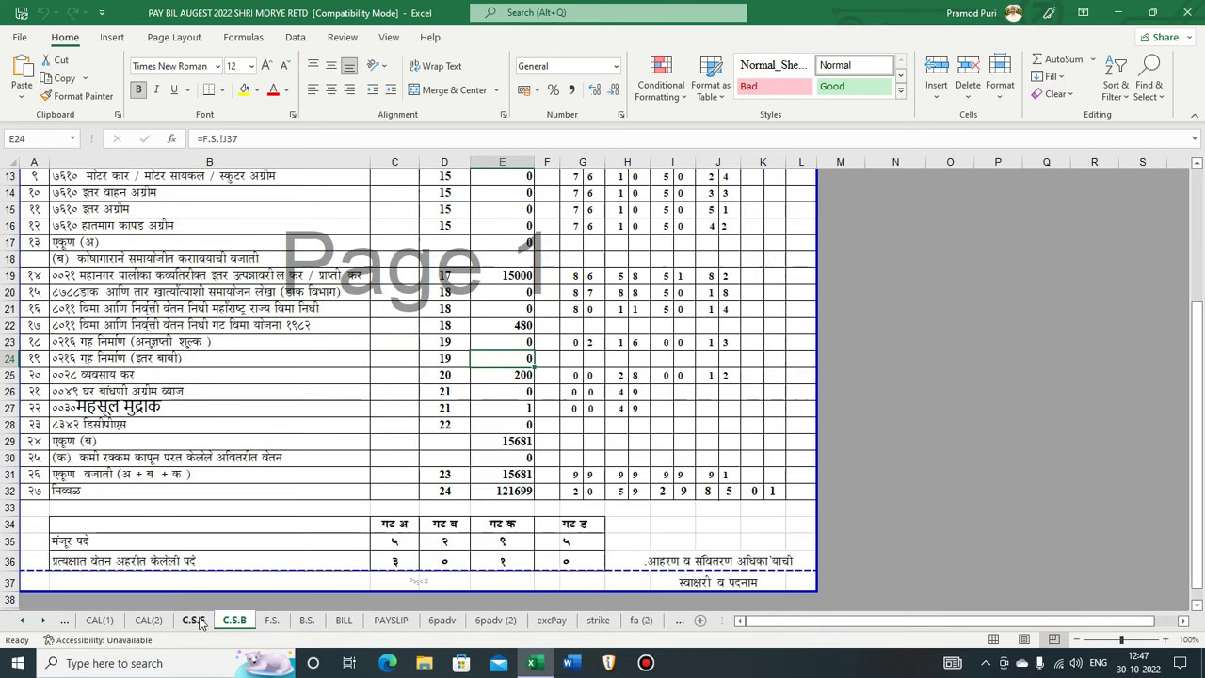
{"action": "left_click", "coordinate": [195, 621]}
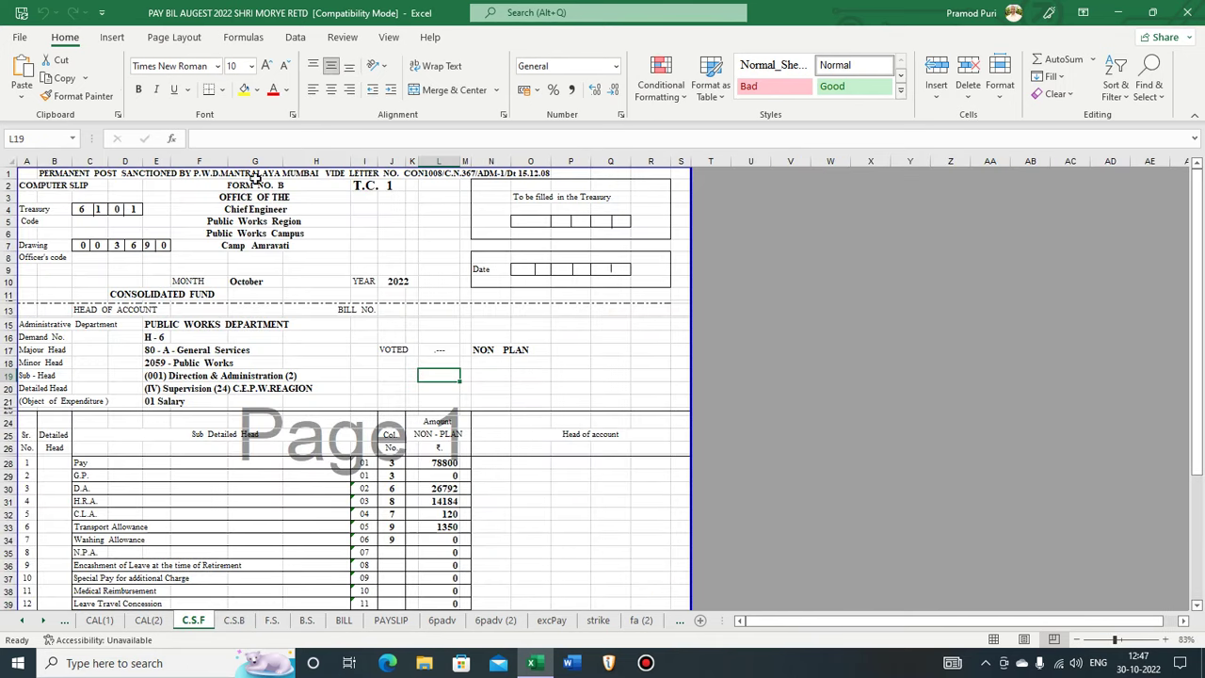
{"action": "left_click", "coordinate": [235, 621]}
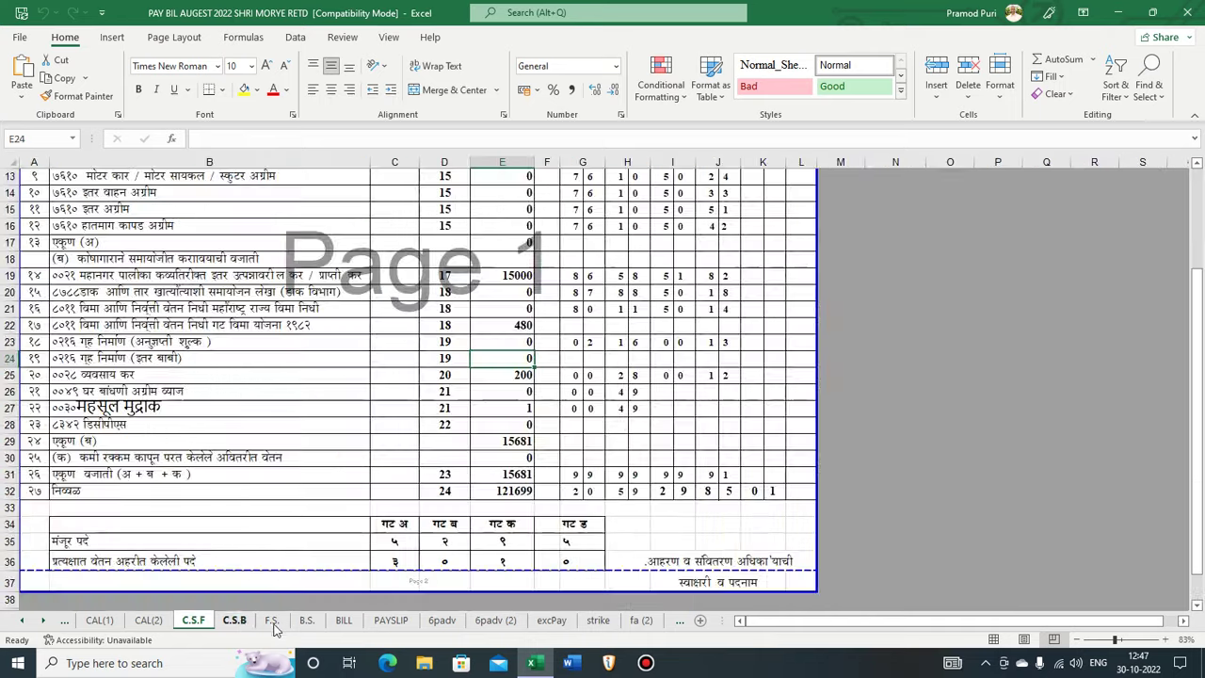
- Bring up the B.S. sheet and review the expenditure summary and treasury section
{"action": "left_click", "coordinate": [271, 621]}
{"action": "left_click", "coordinate": [309, 623]}
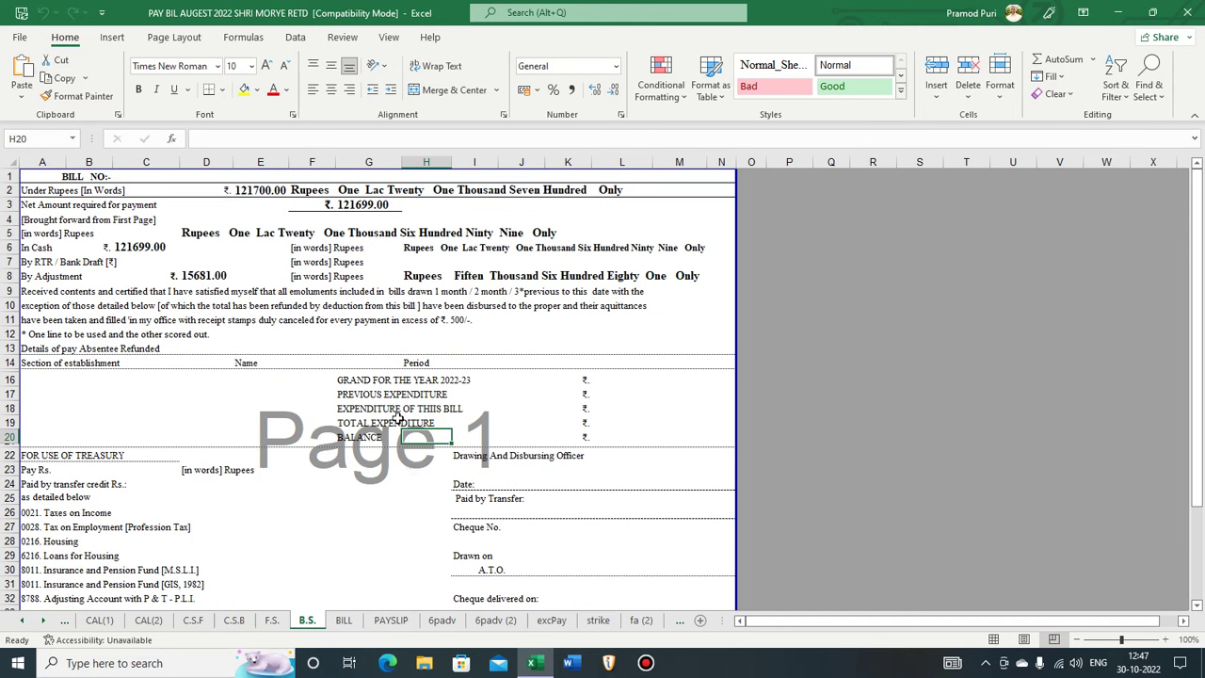
{"action": "left_click", "coordinate": [355, 495]}
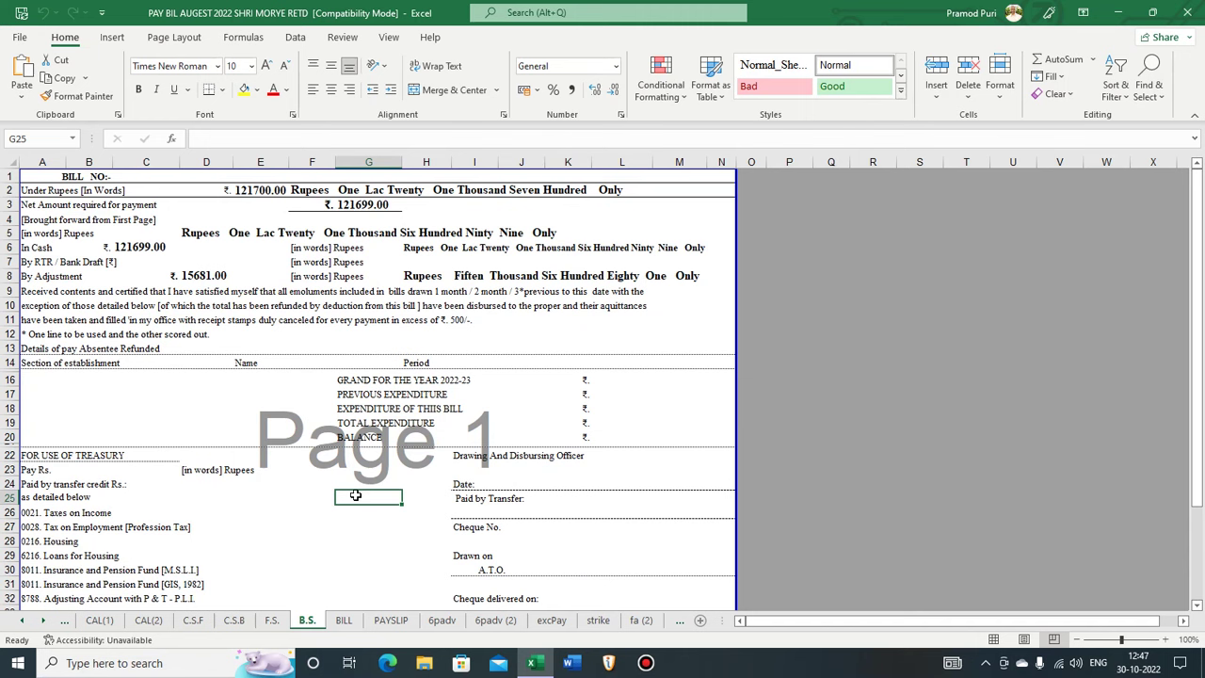
{"action": "left_click", "coordinate": [382, 529]}
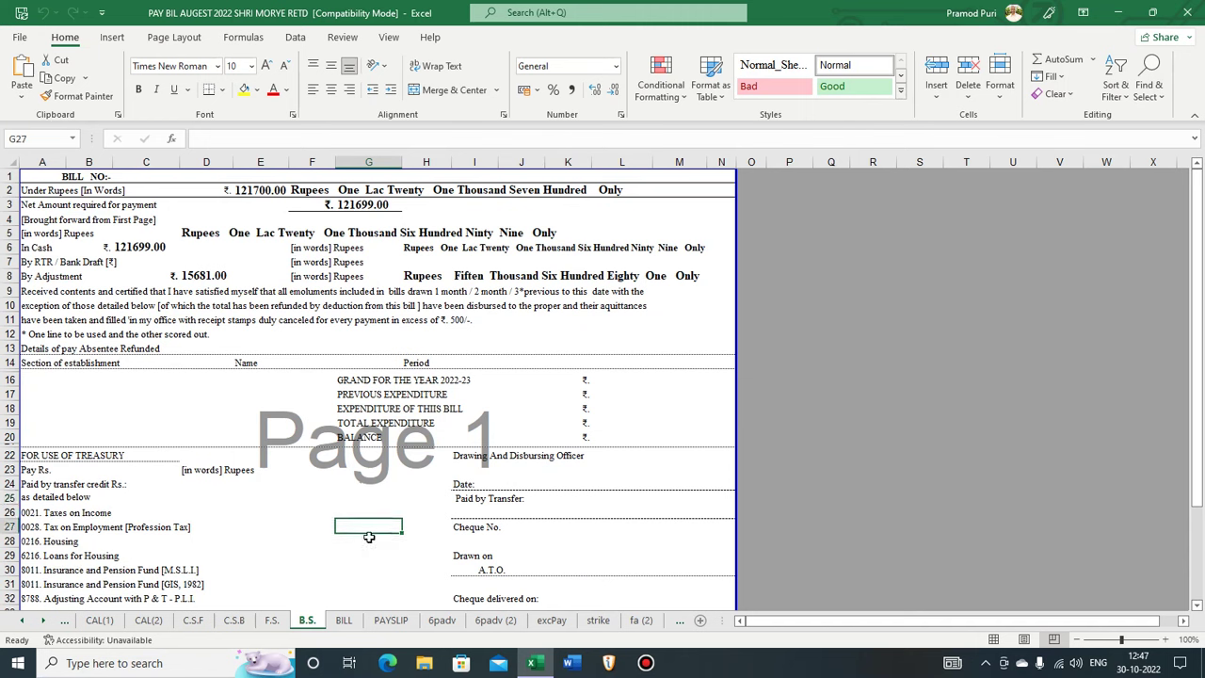
{"action": "key", "text": "Right"}
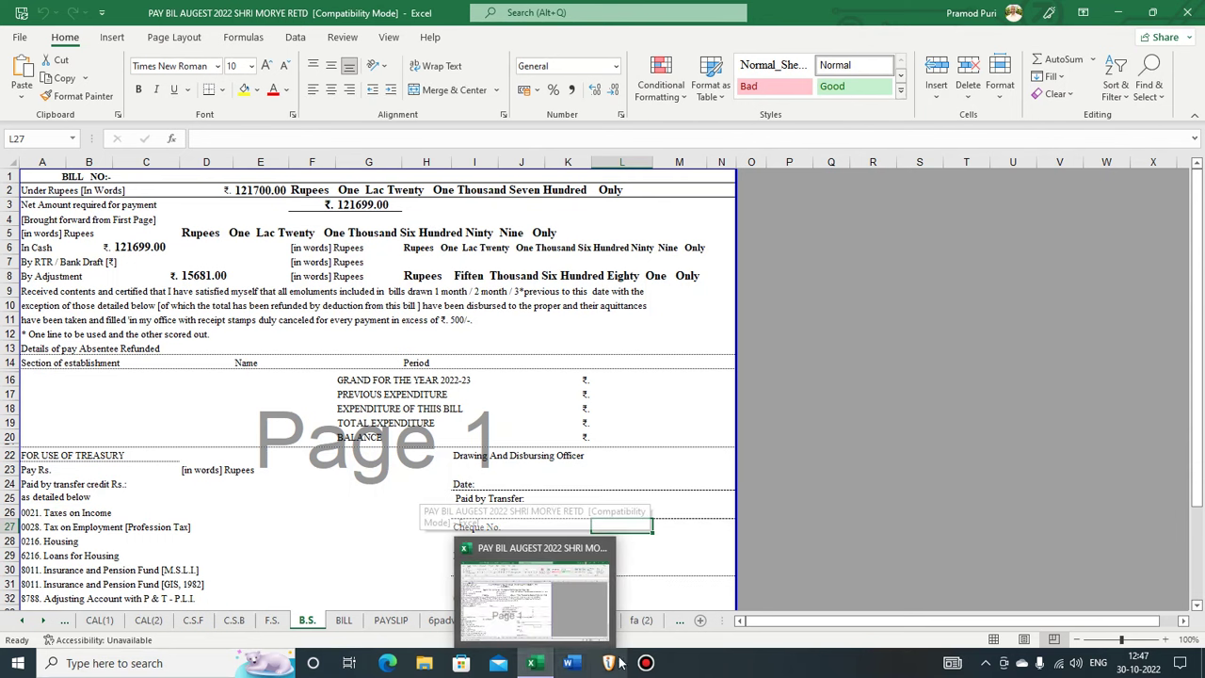
- Minimize the workbook, refresh the desktop and launch Google Chrome
{"action": "left_click", "coordinate": [1125, 16]}
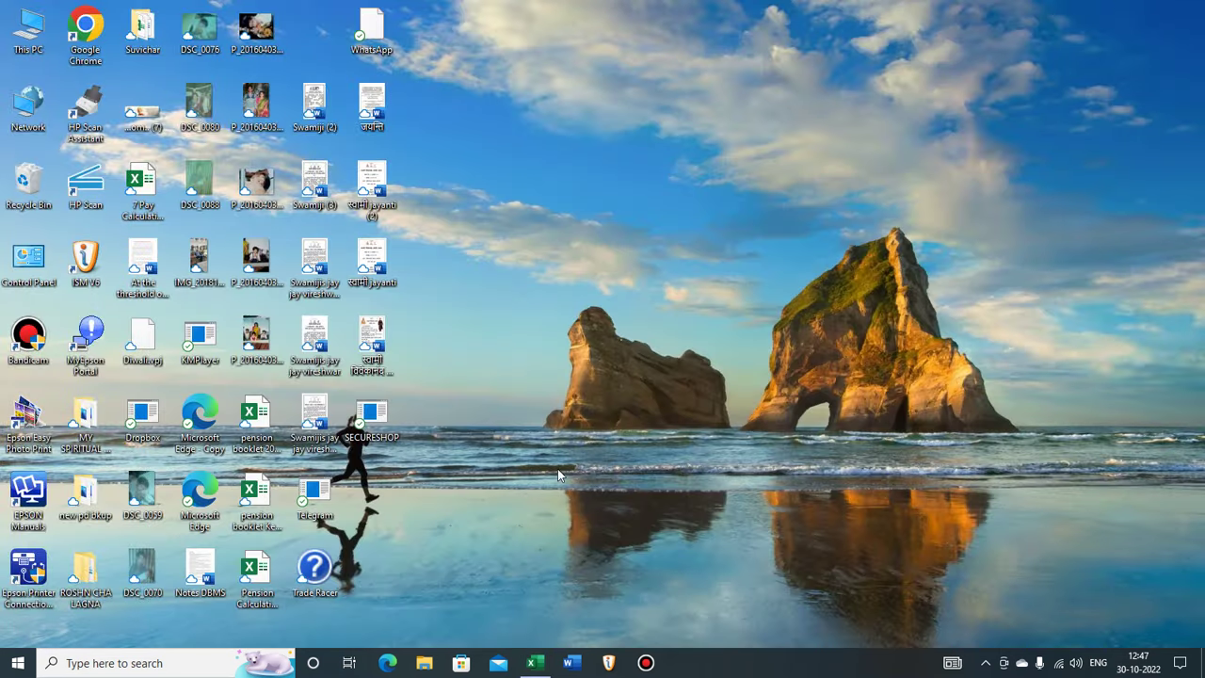
{"action": "right_click", "coordinate": [609, 217]}
{"action": "left_click", "coordinate": [670, 262]}
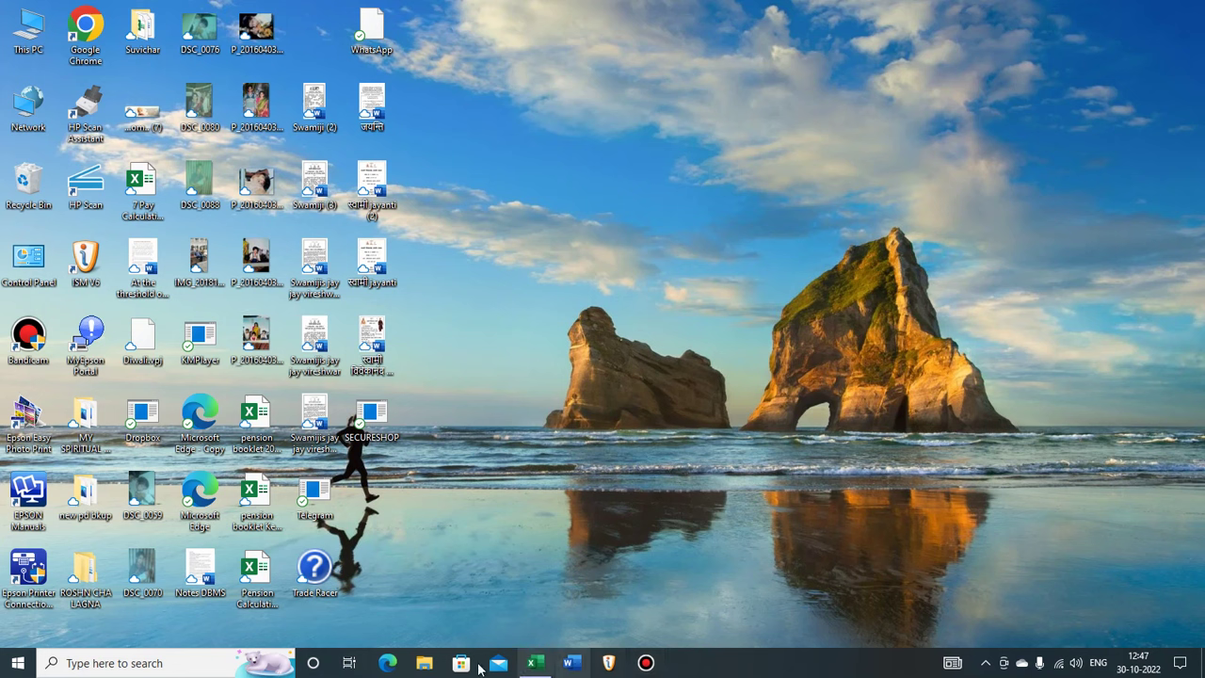
{"action": "left_click", "coordinate": [84, 13]}
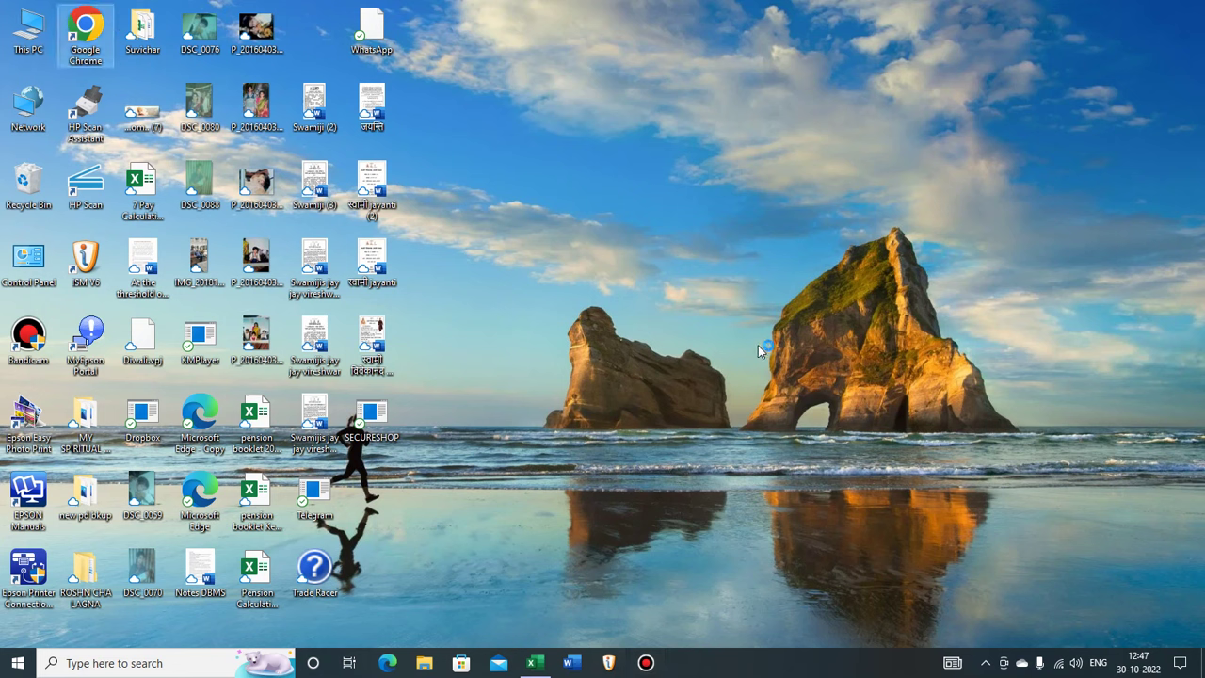